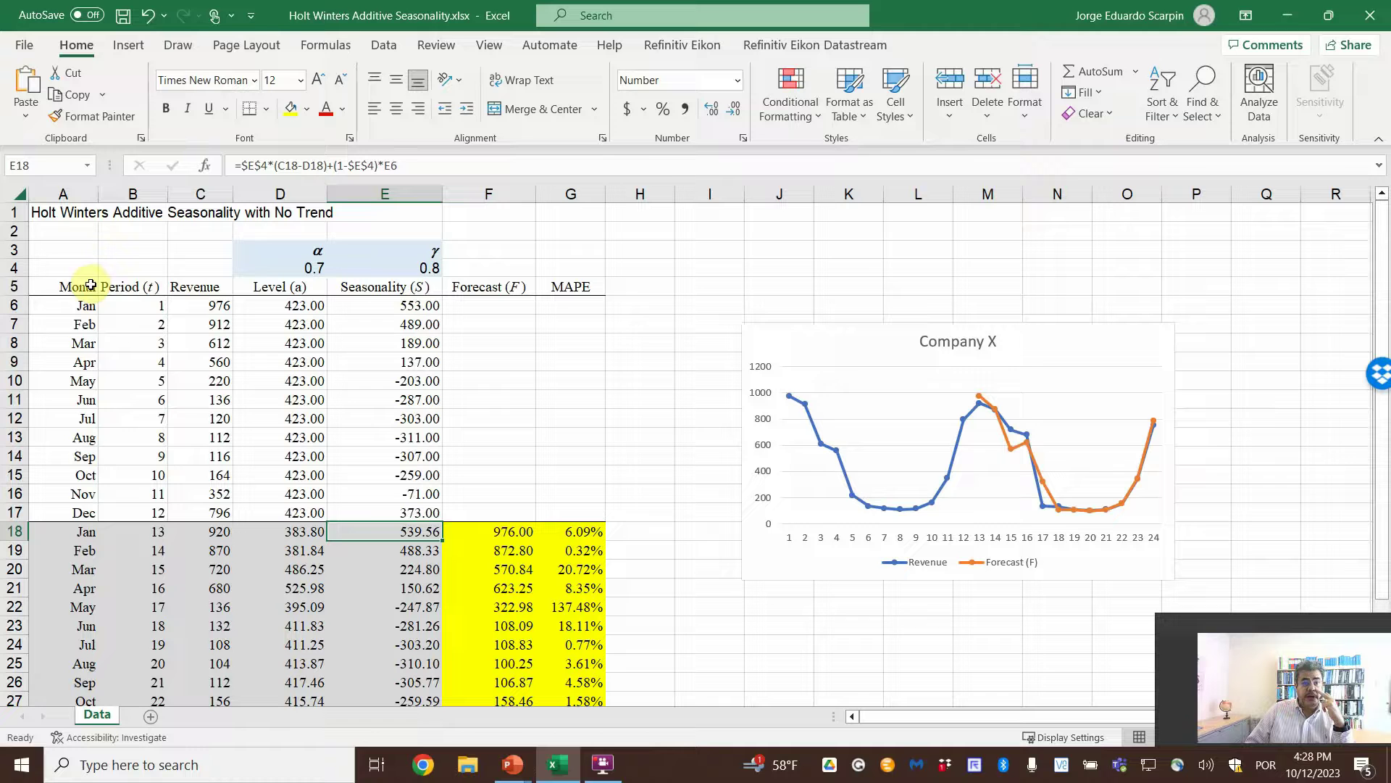
Step: Delete column B (Period) and check that the Level formulas adjusted
right_click(150, 191)
click(200, 400)
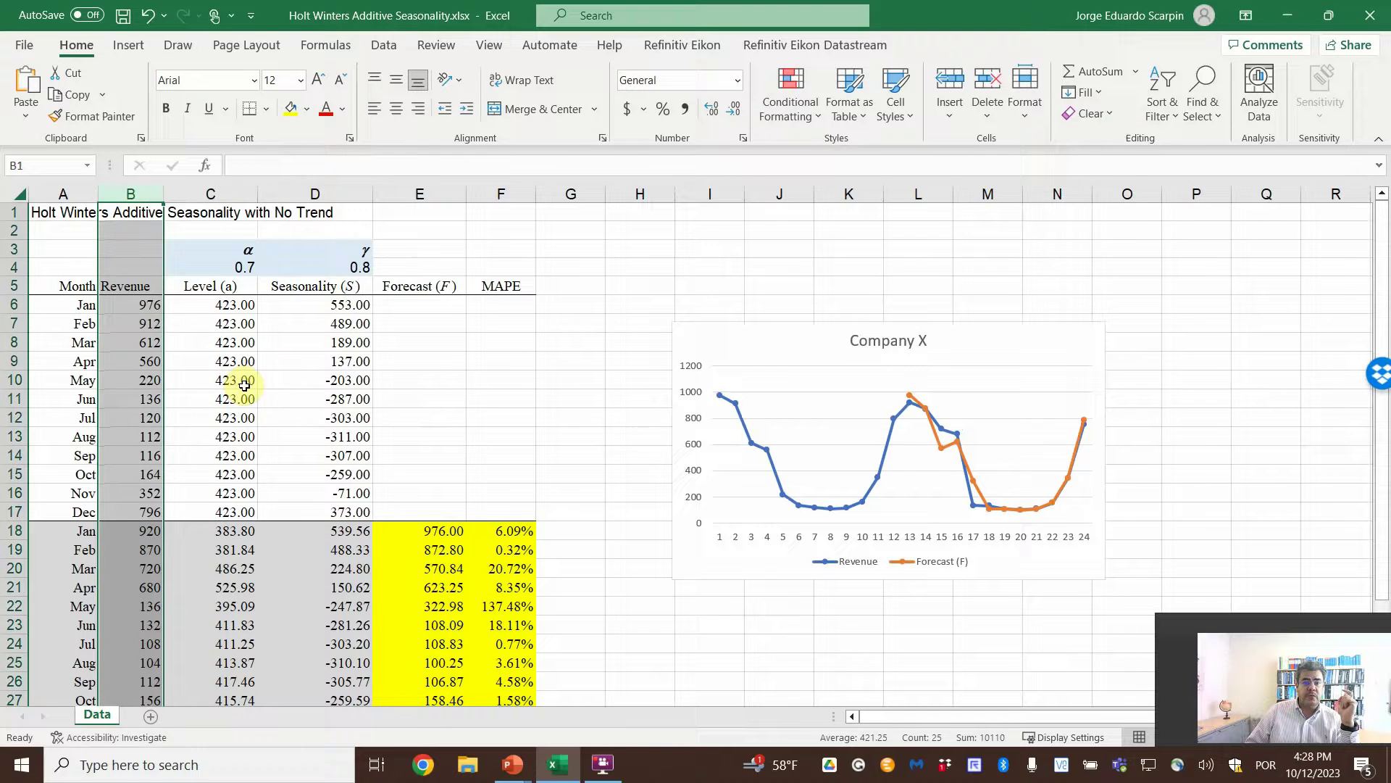
click(250, 397)
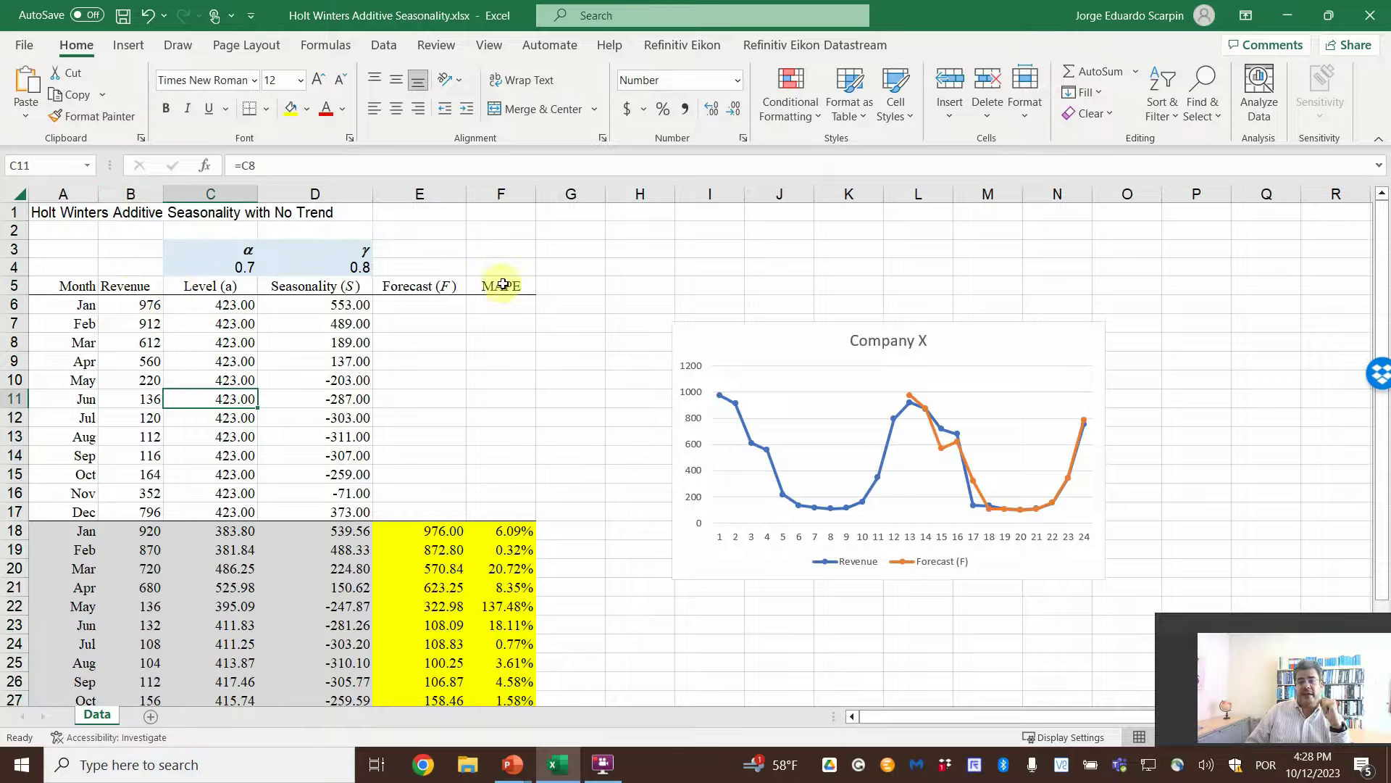
Step: Verify May's revenue of 136 and its MAPE formula =ABS(B22-E22)/B22 giving 137.48%
scroll(526, 483, down, 2)
scroll(526, 483, up, 2)
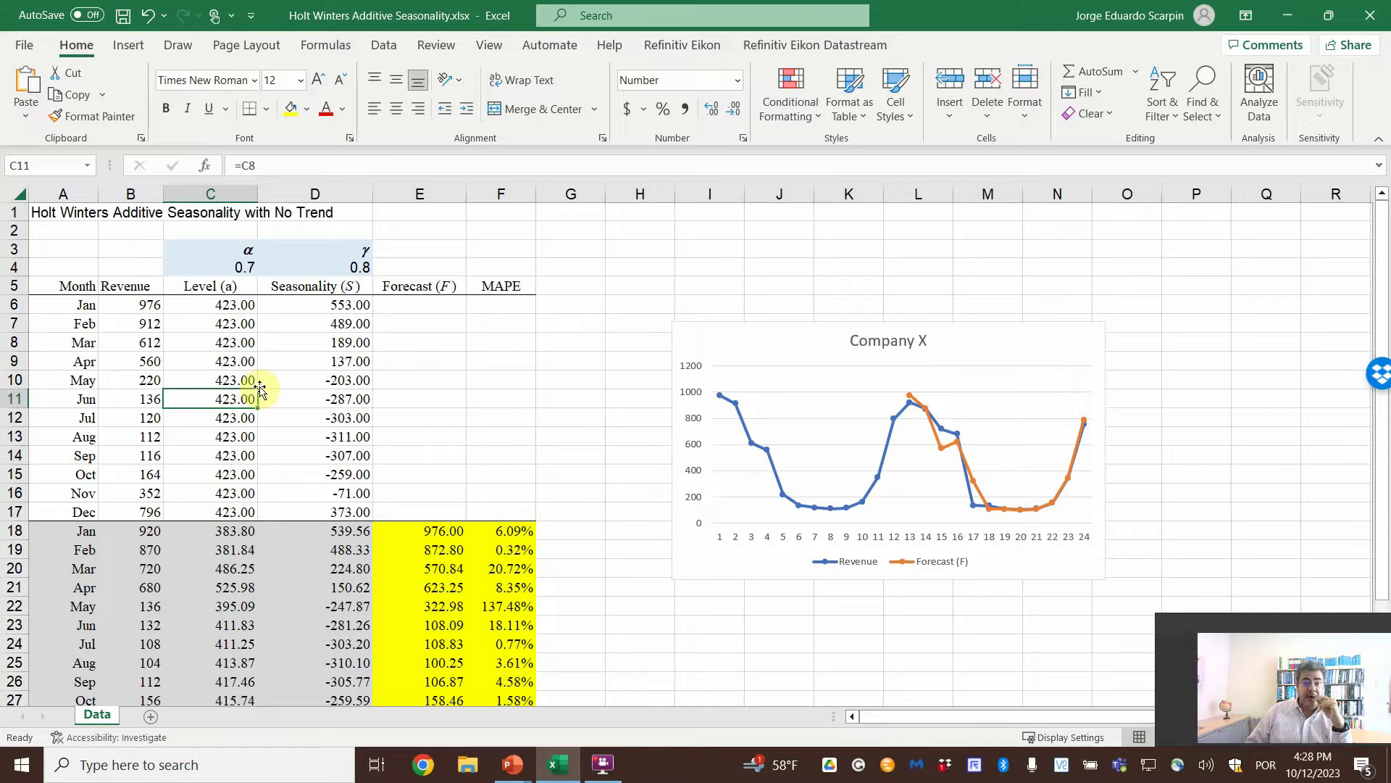
click(150, 605)
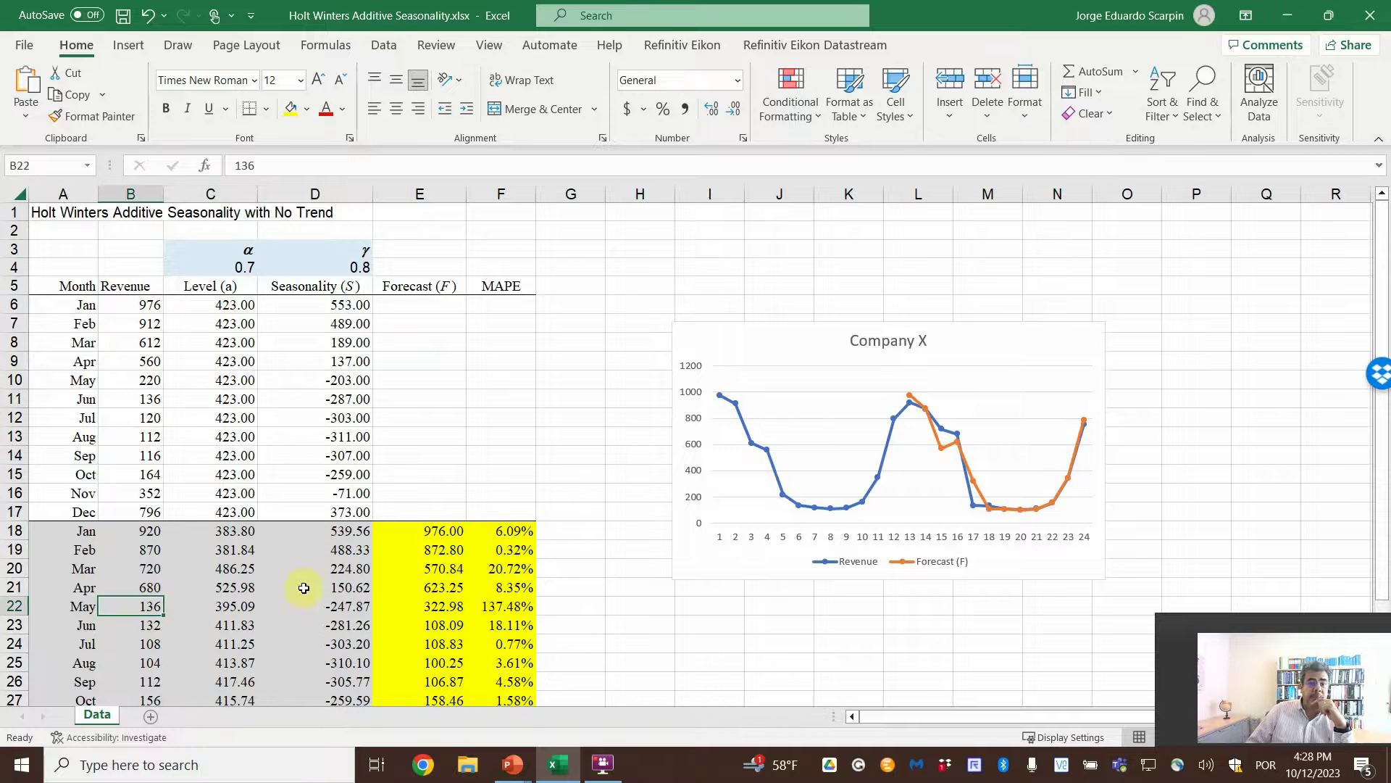
click(528, 606)
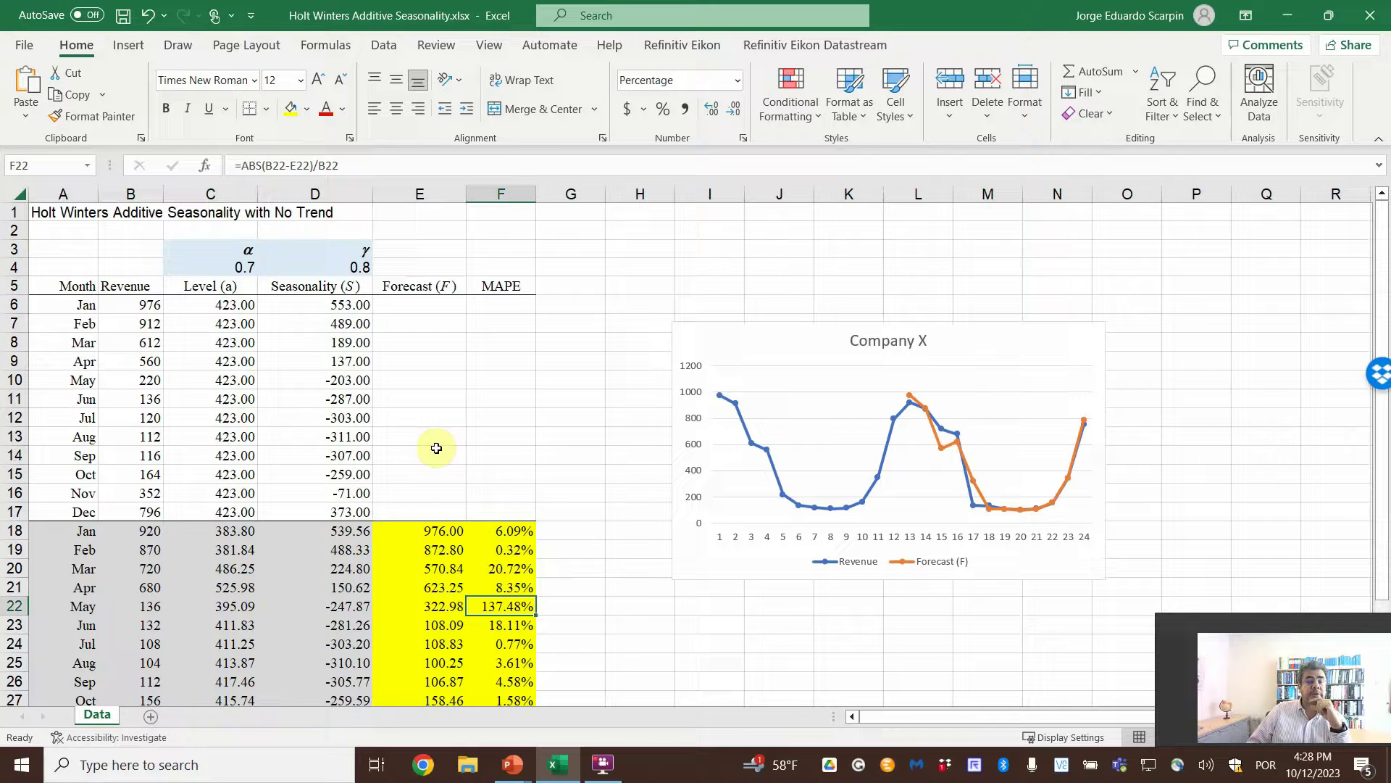
click(230, 265)
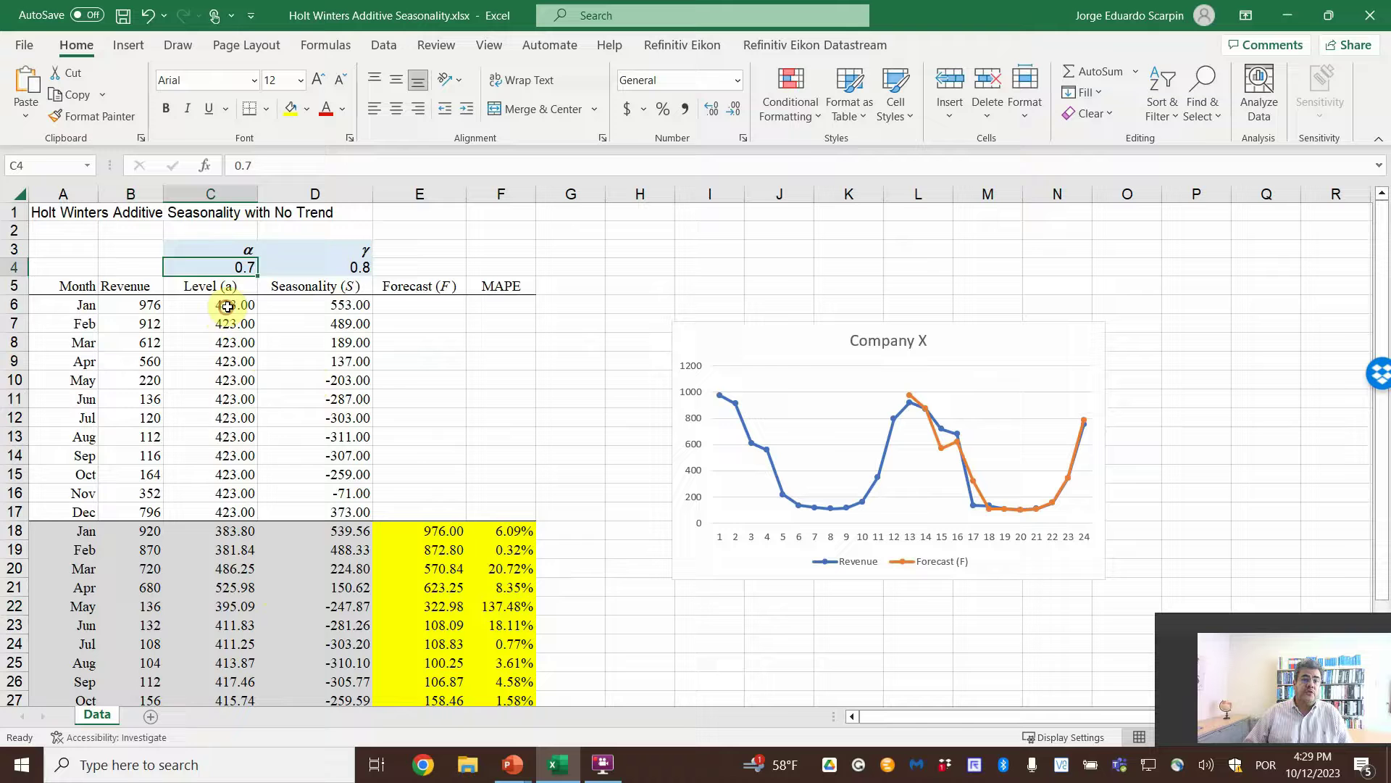
drag(227, 306, 239, 502)
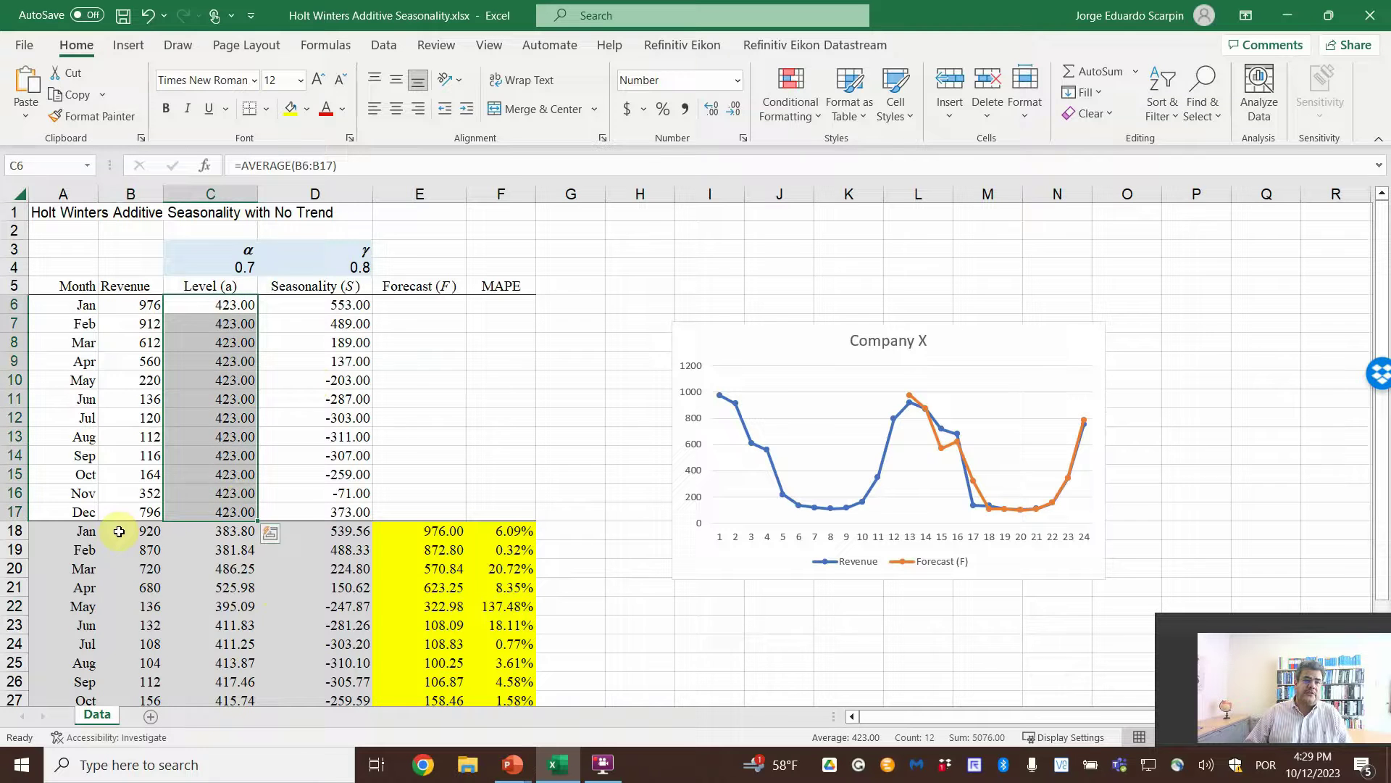
click(352, 306)
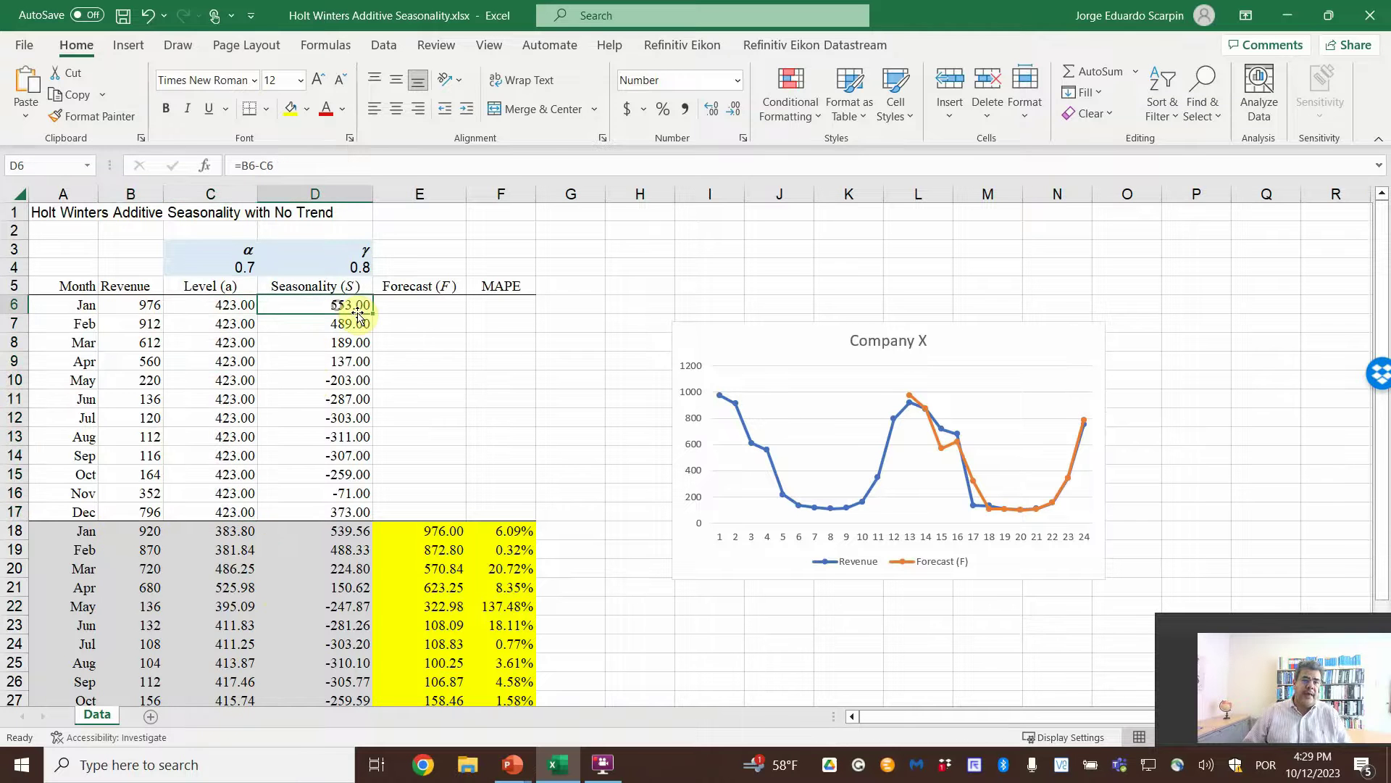
double_click(356, 310)
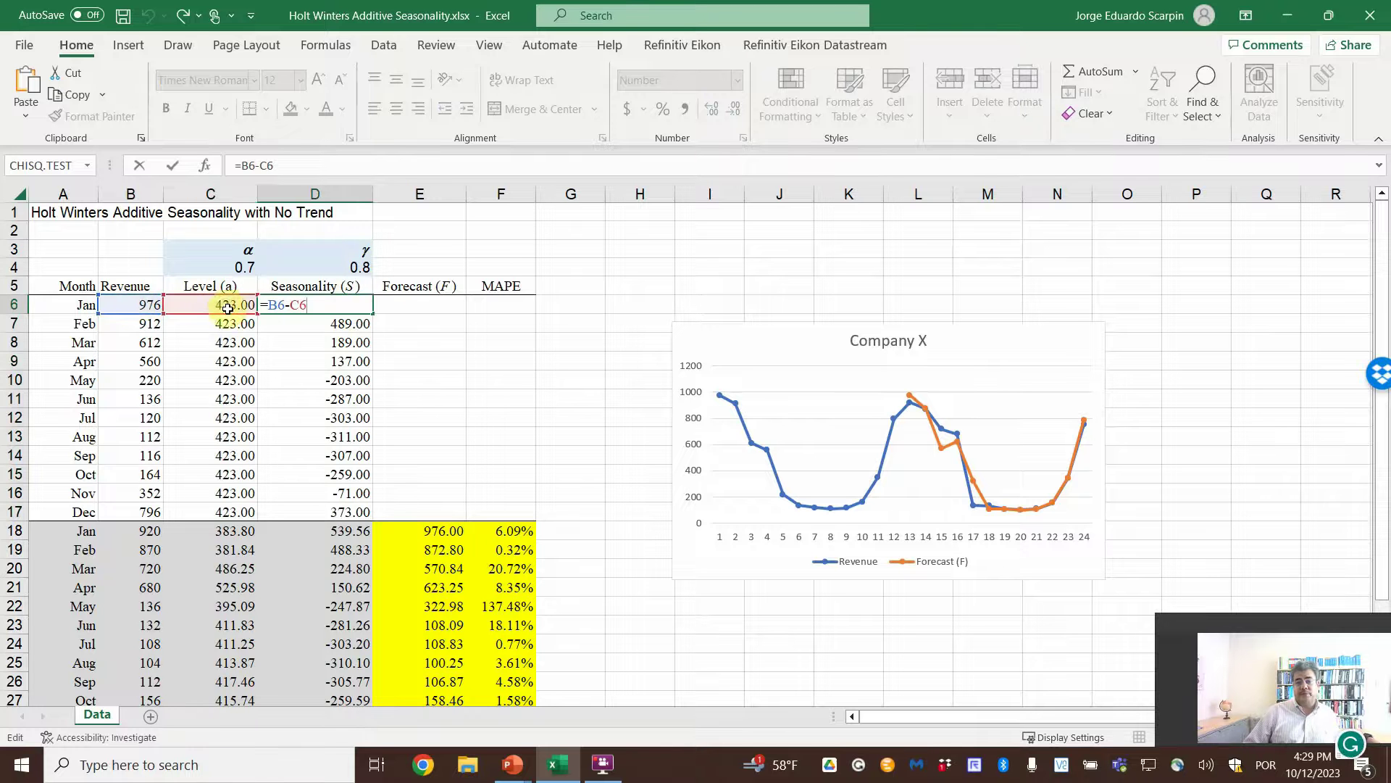
key(Return)
click(245, 529)
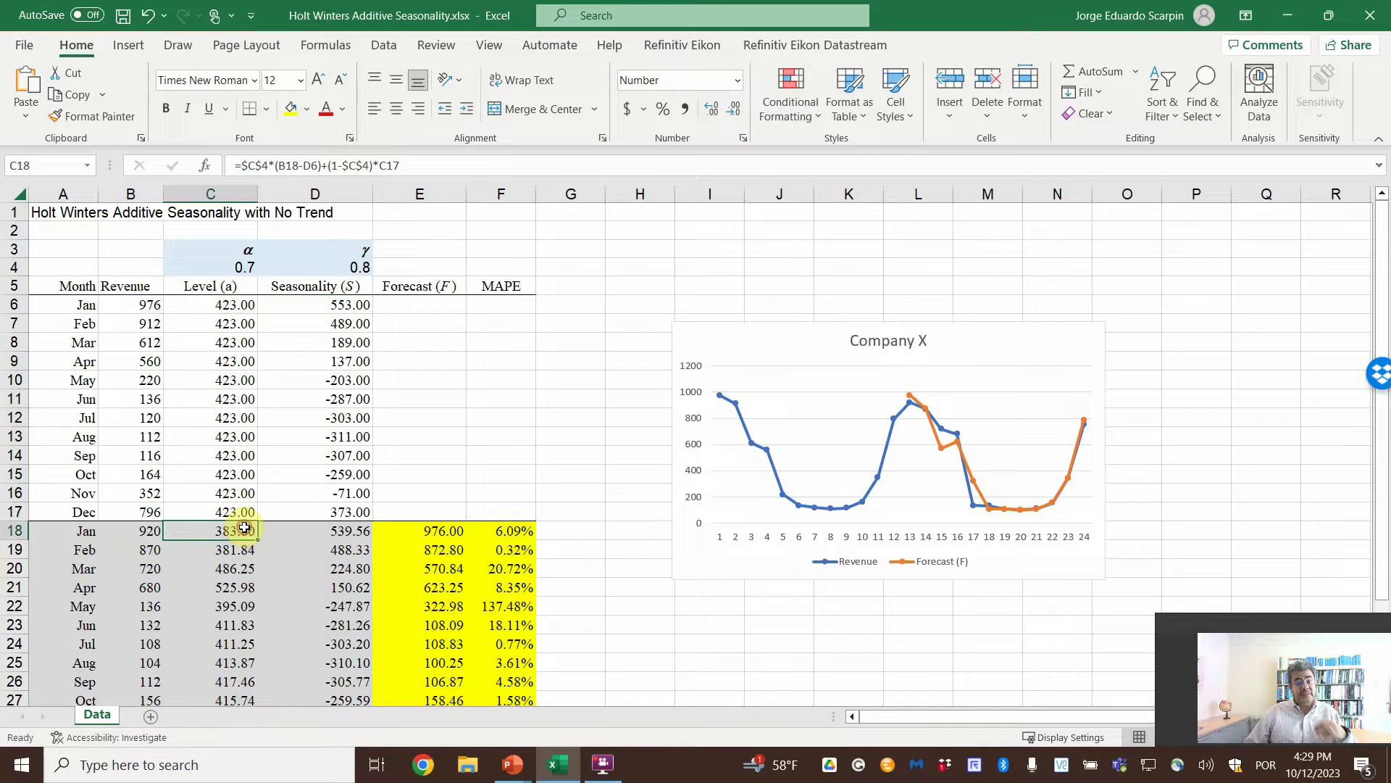
scroll(261, 535, down, 2)
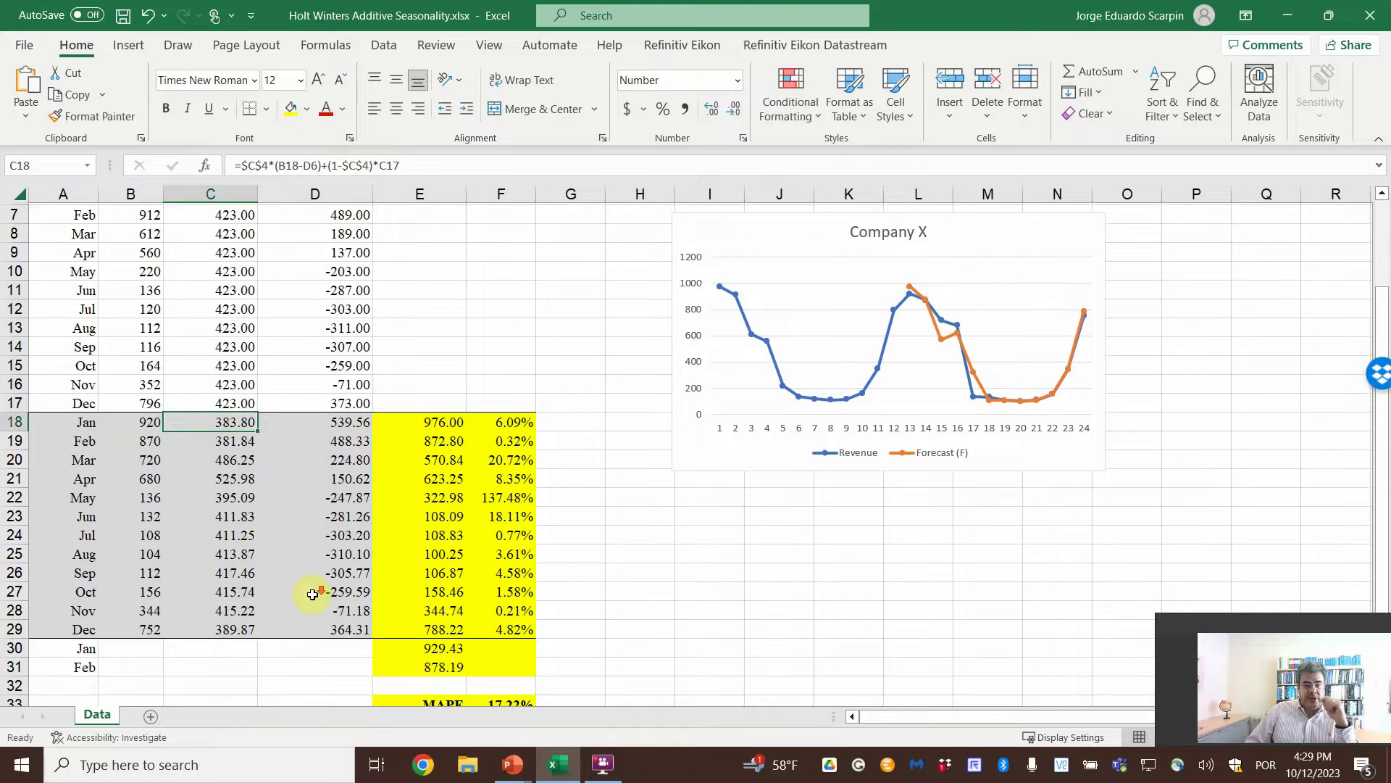
scroll(451, 617, down, 1)
click(442, 611)
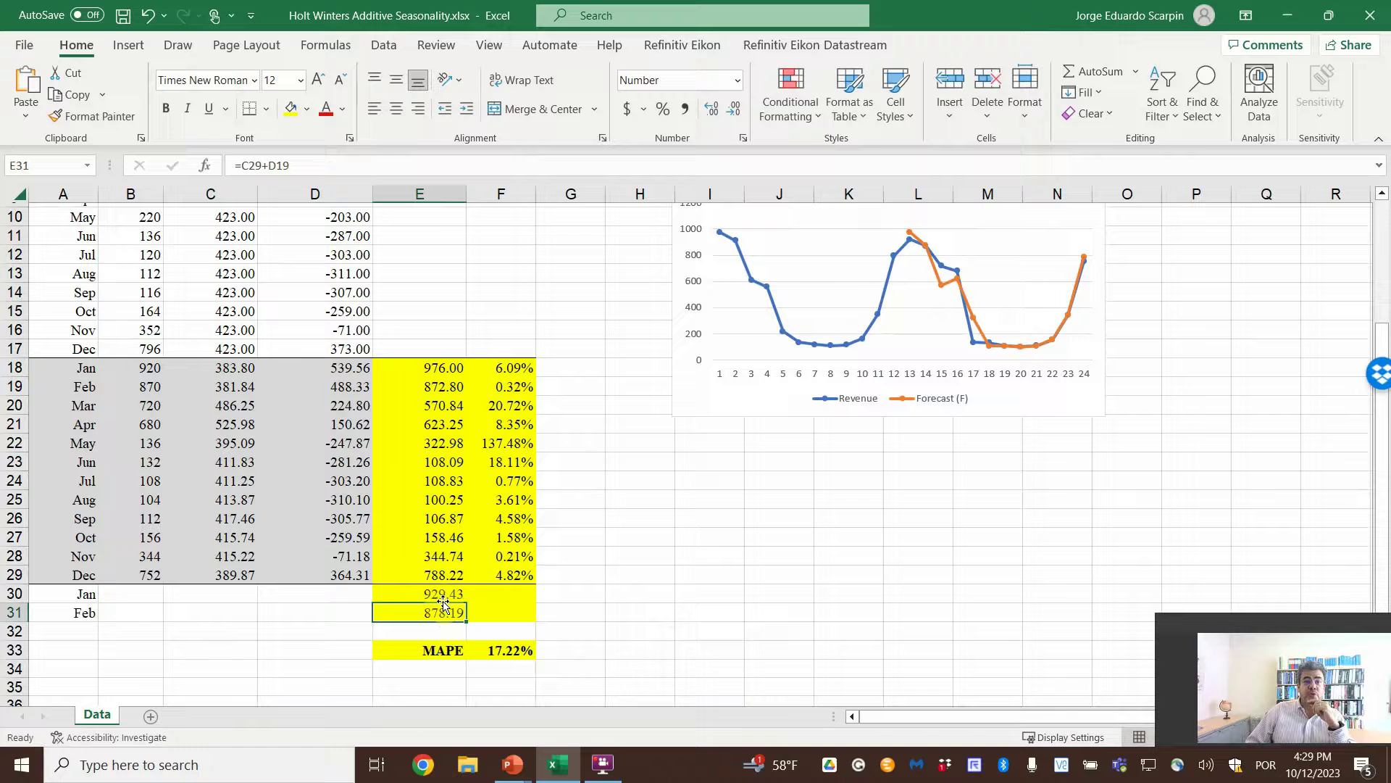
click(446, 594)
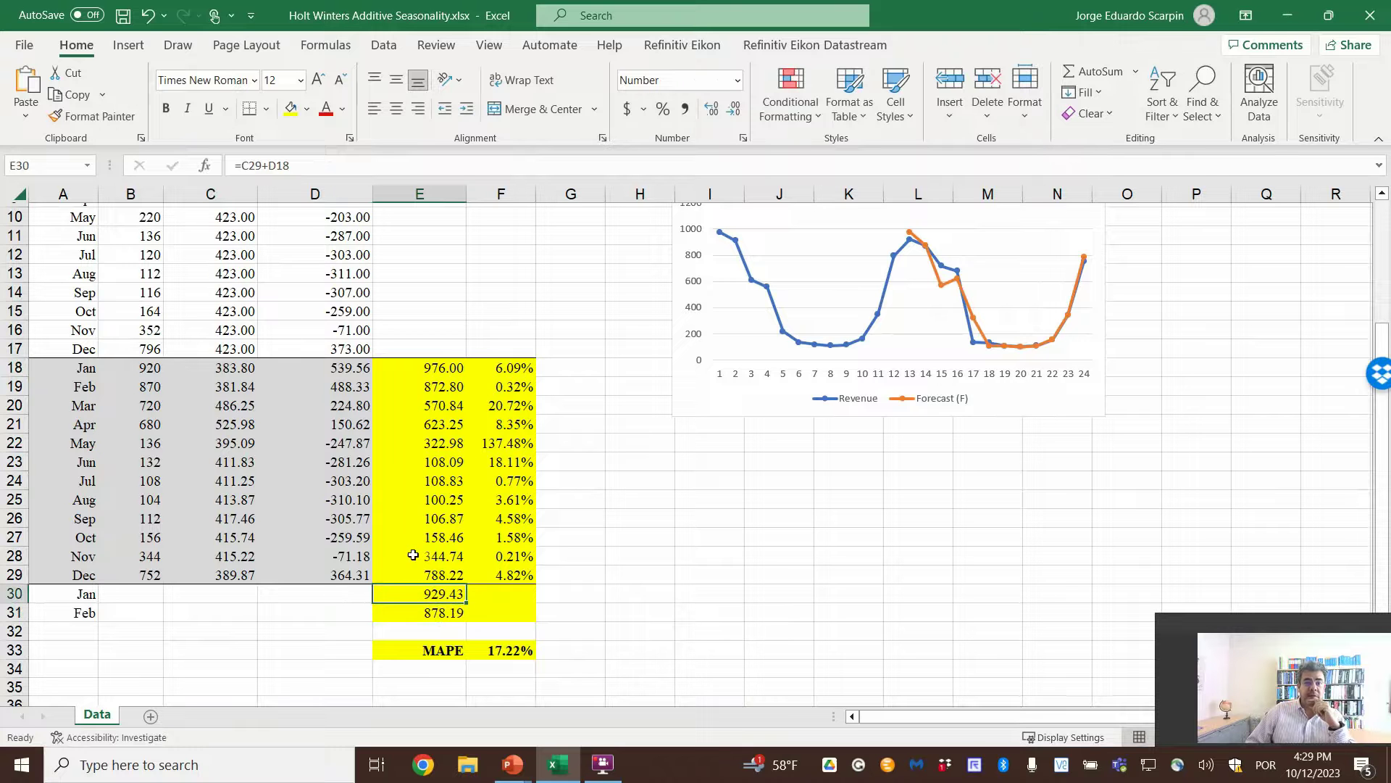
click(448, 616)
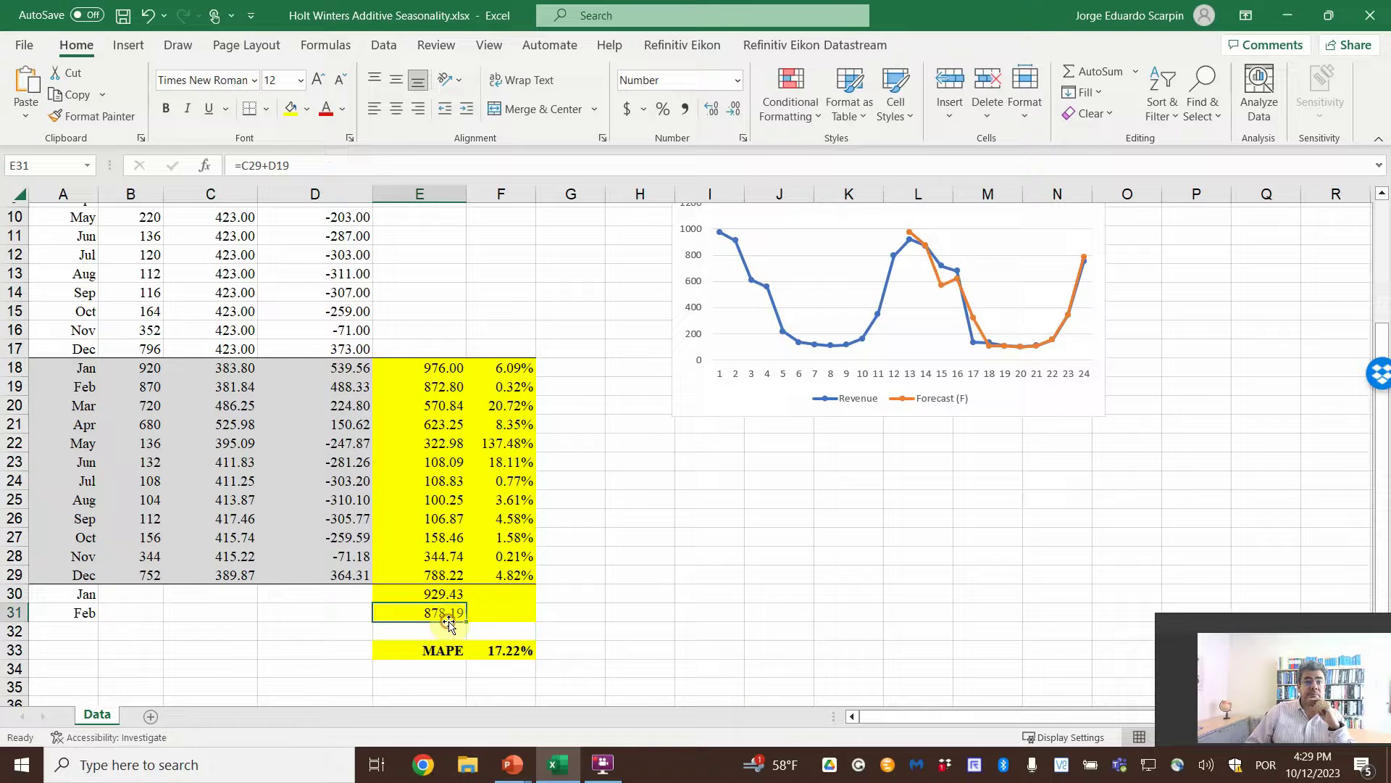
scroll(229, 413, up, 2)
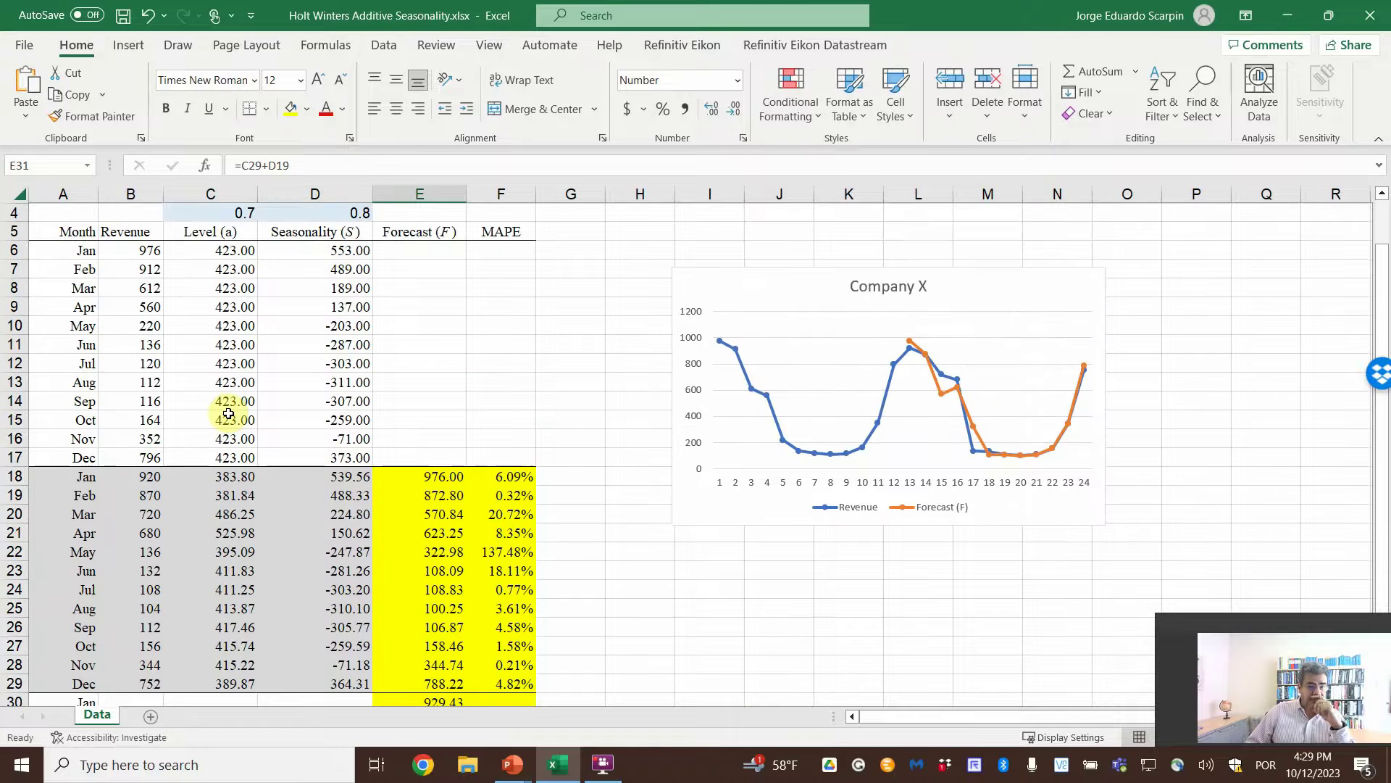
click(243, 476)
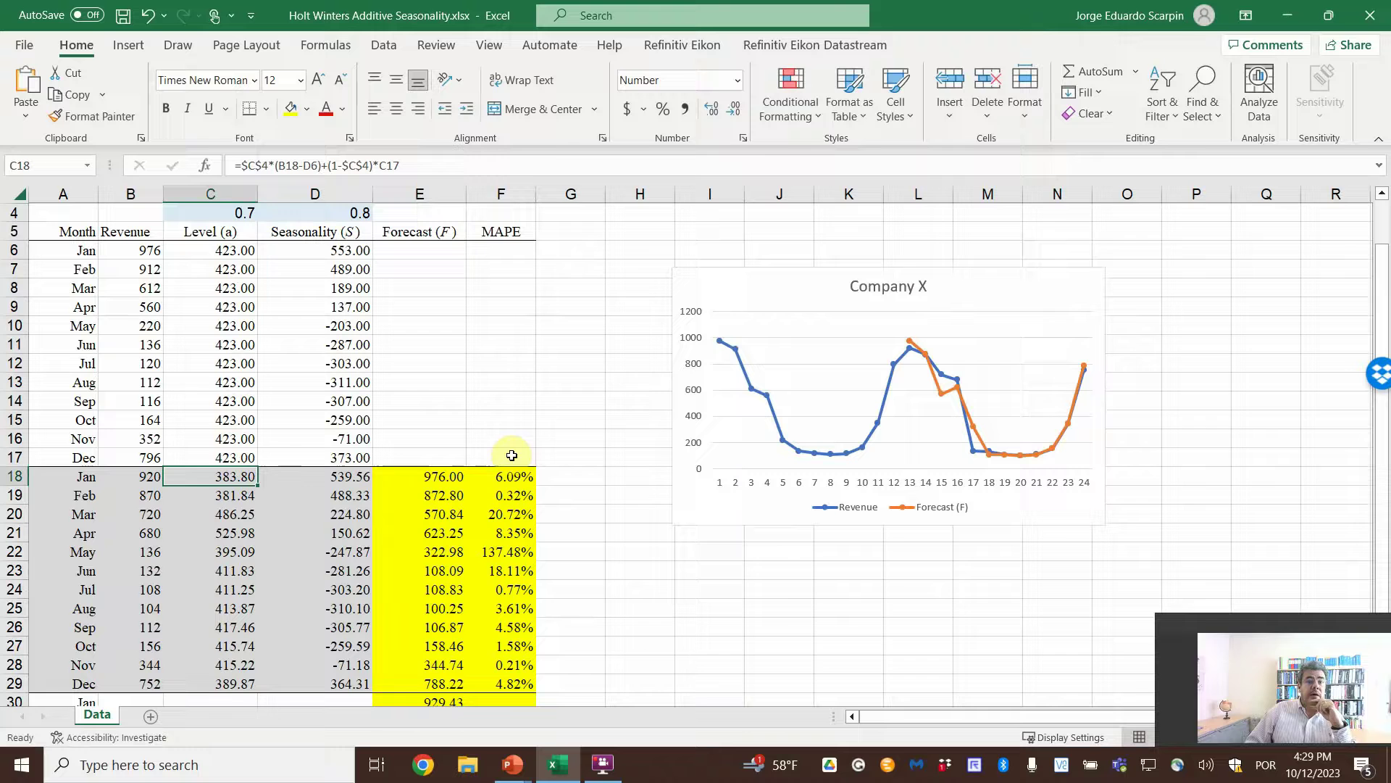
key(F2)
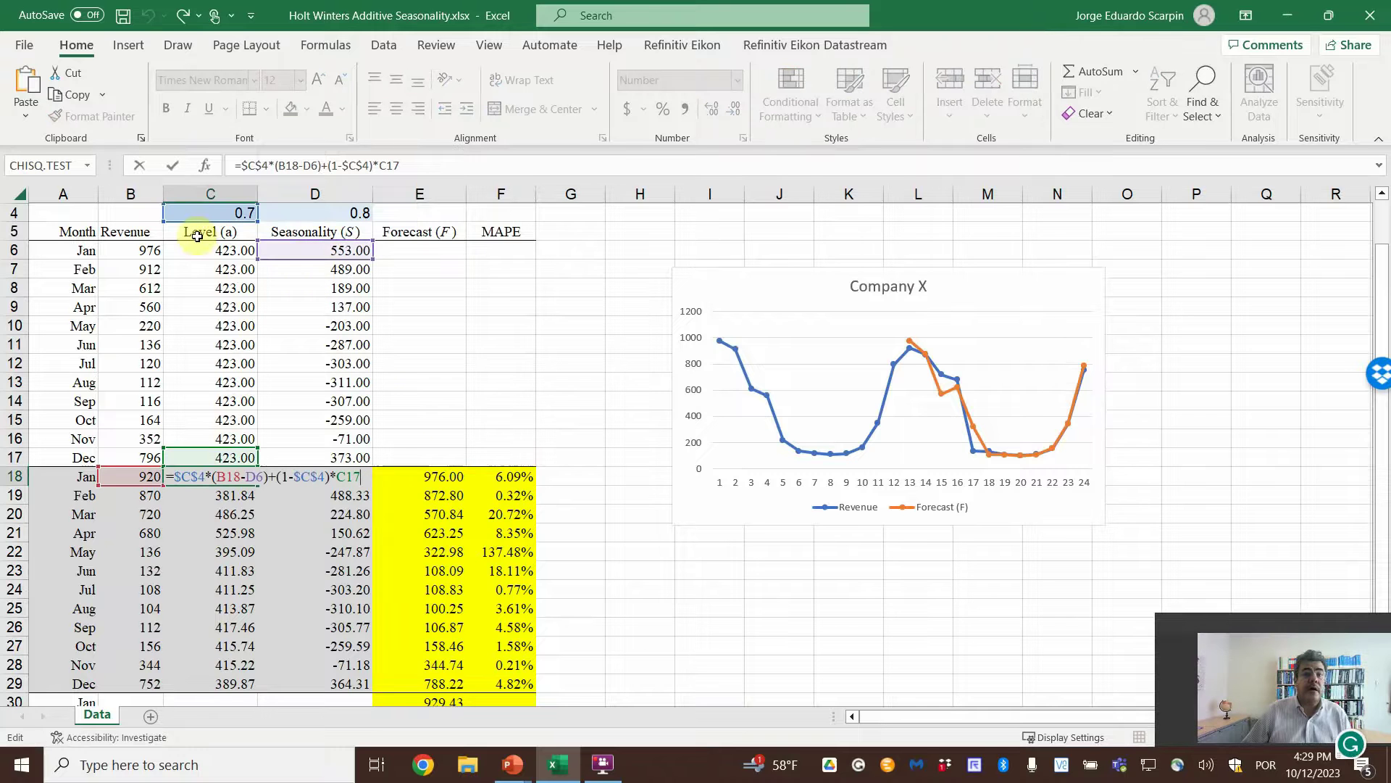
scroll(225, 246, up, 1)
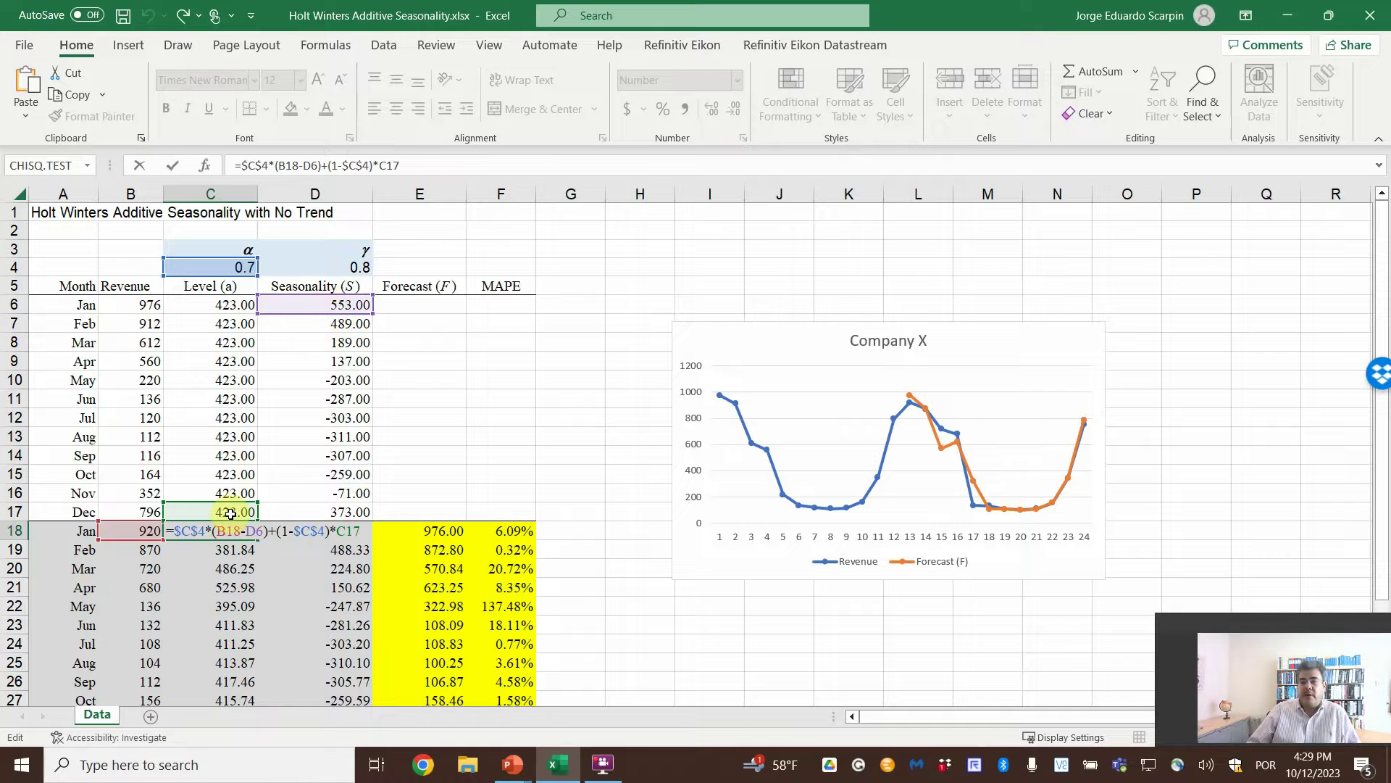
key(Tab)
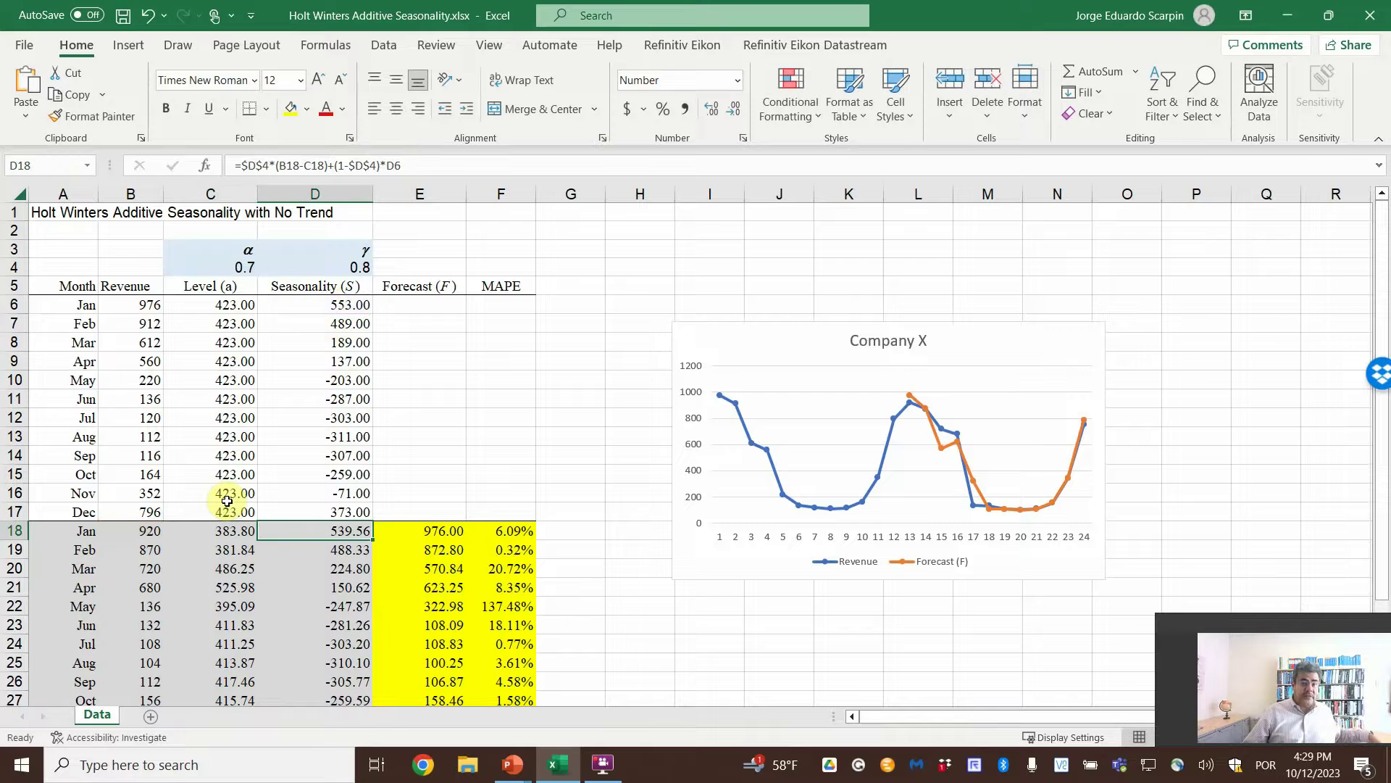
key(F2)
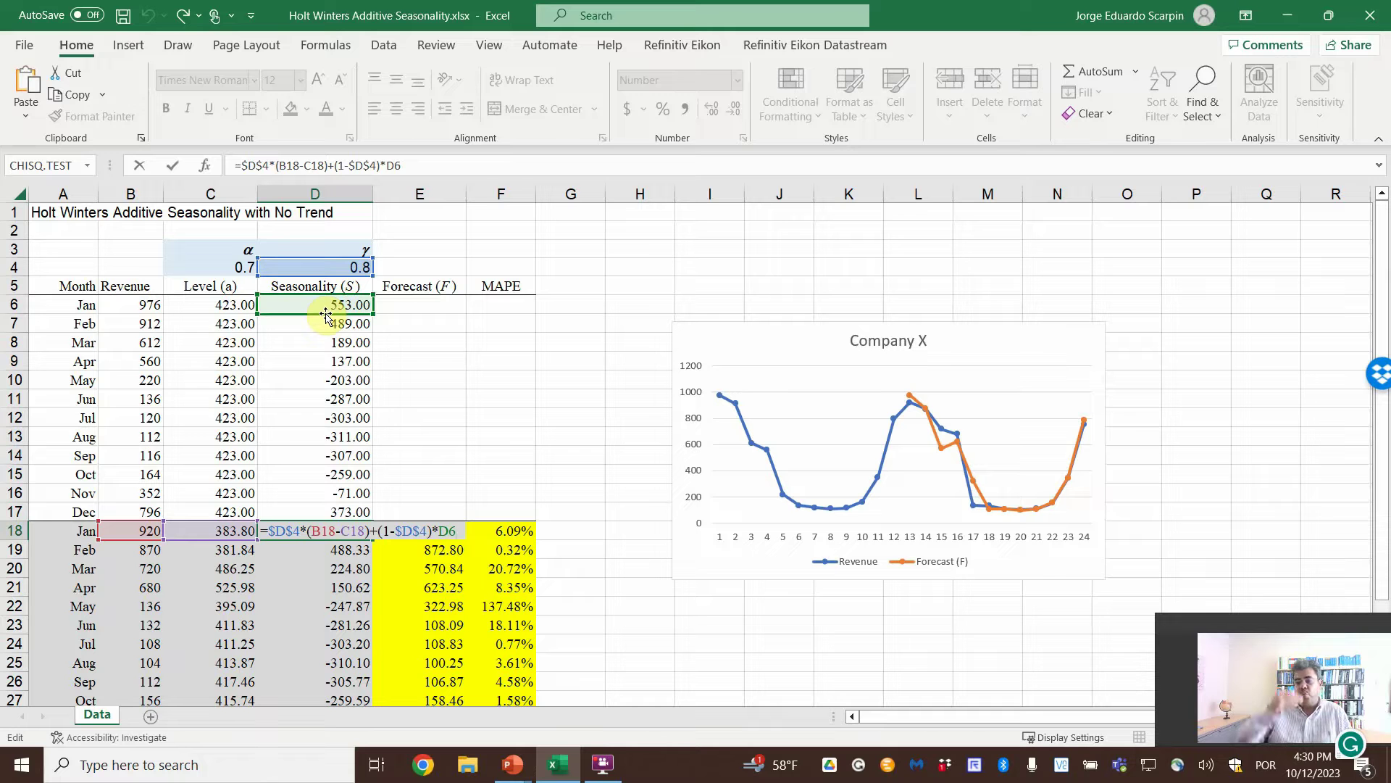
key(Return)
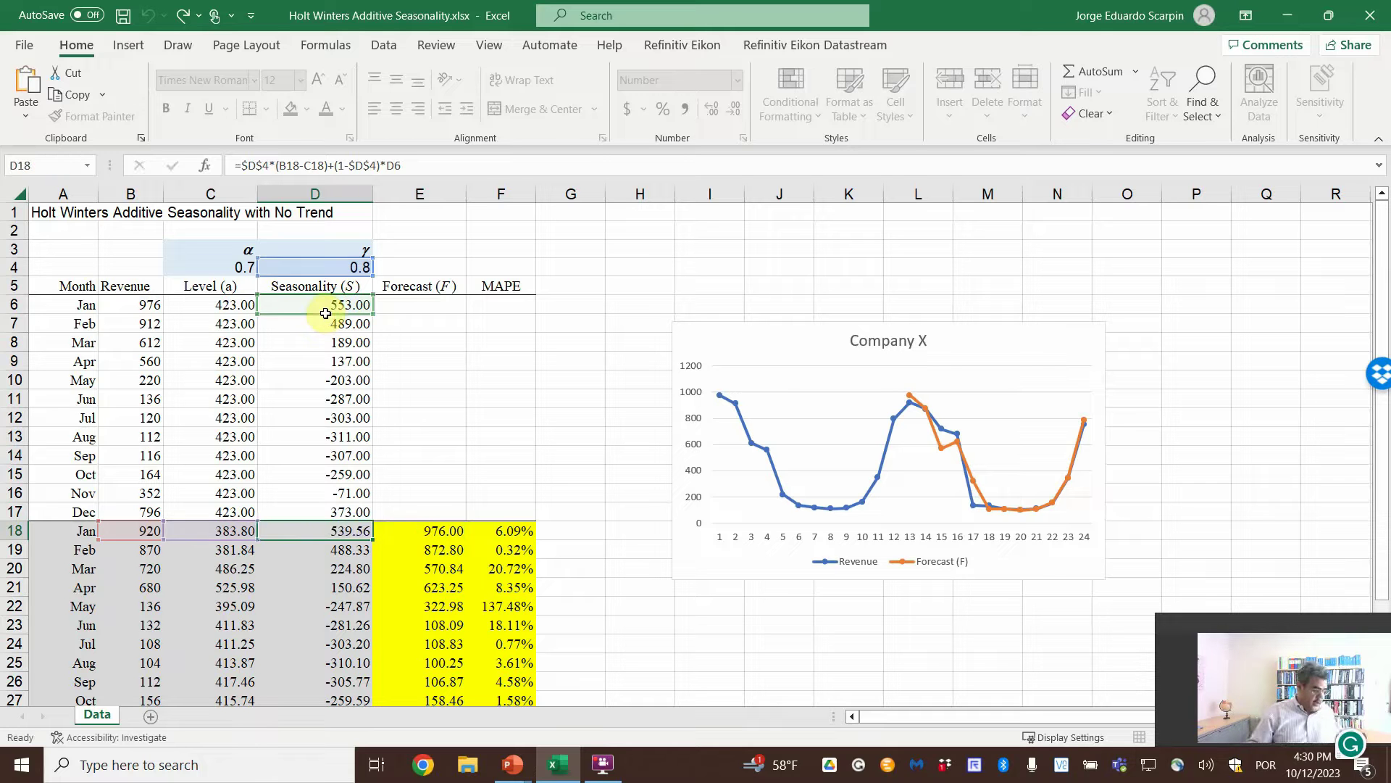
key(Down)
key(Down)
key(Down)
key(Down)
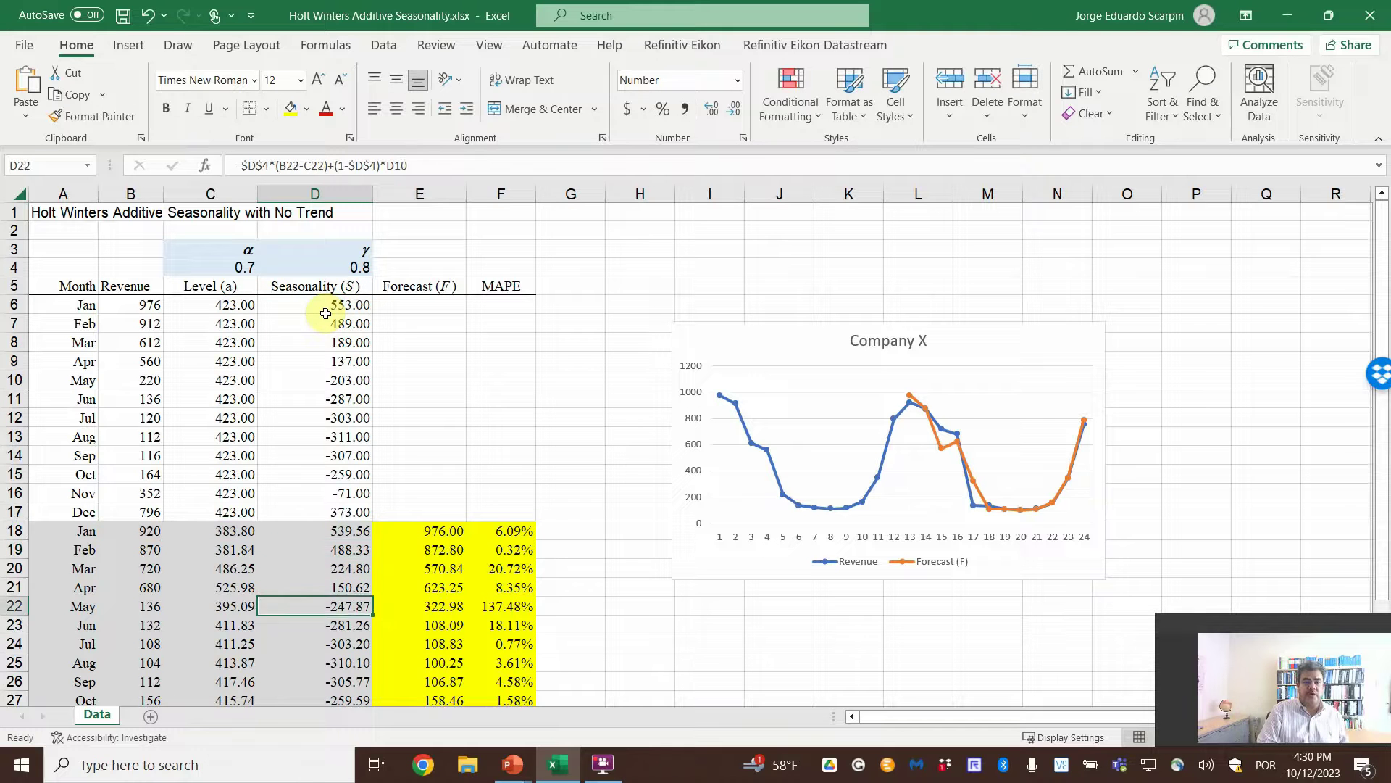
key(Right)
Step: Commit the forecasts =C17+D6 in E18 (976.00) and =C18+D7 in E19 (872.80)
key(Up)
key(Up)
key(Up)
key(Up)
key(Up)
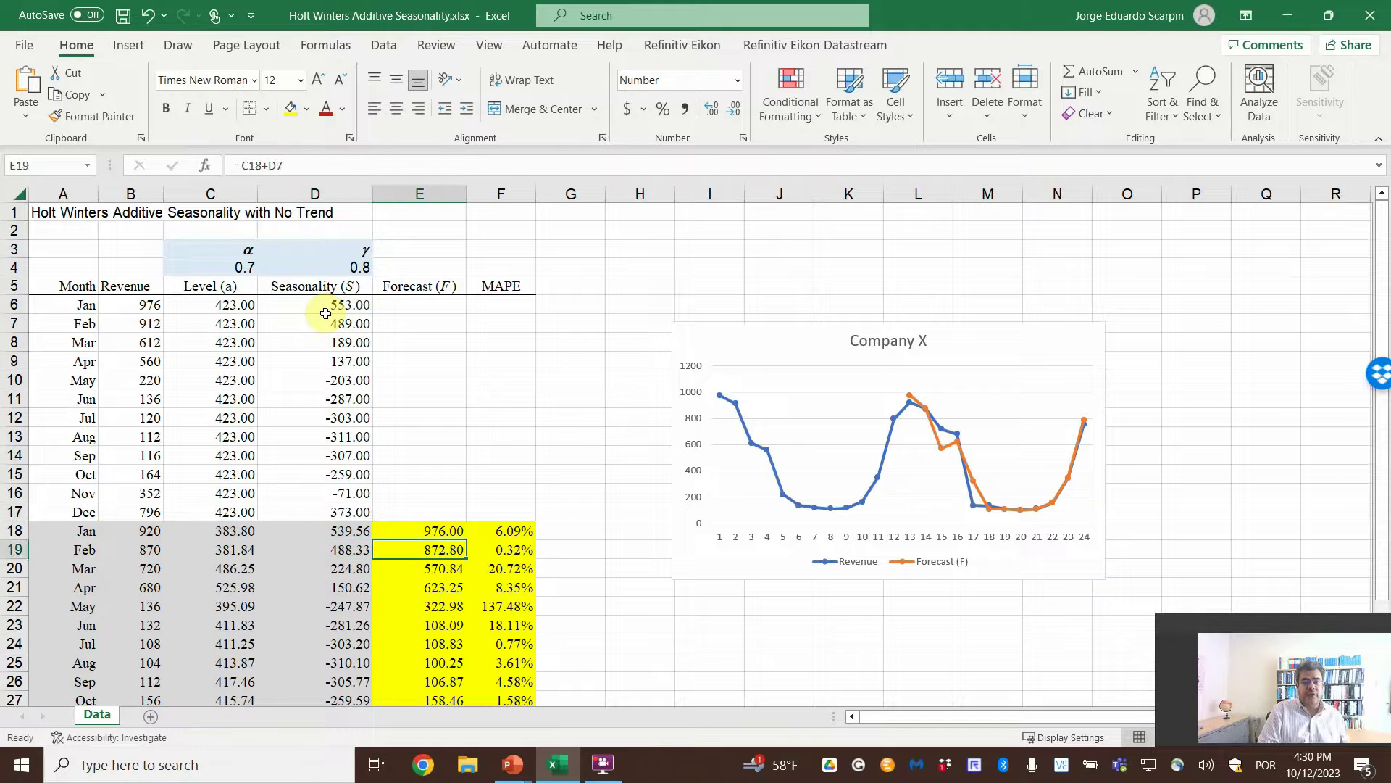
key(F2)
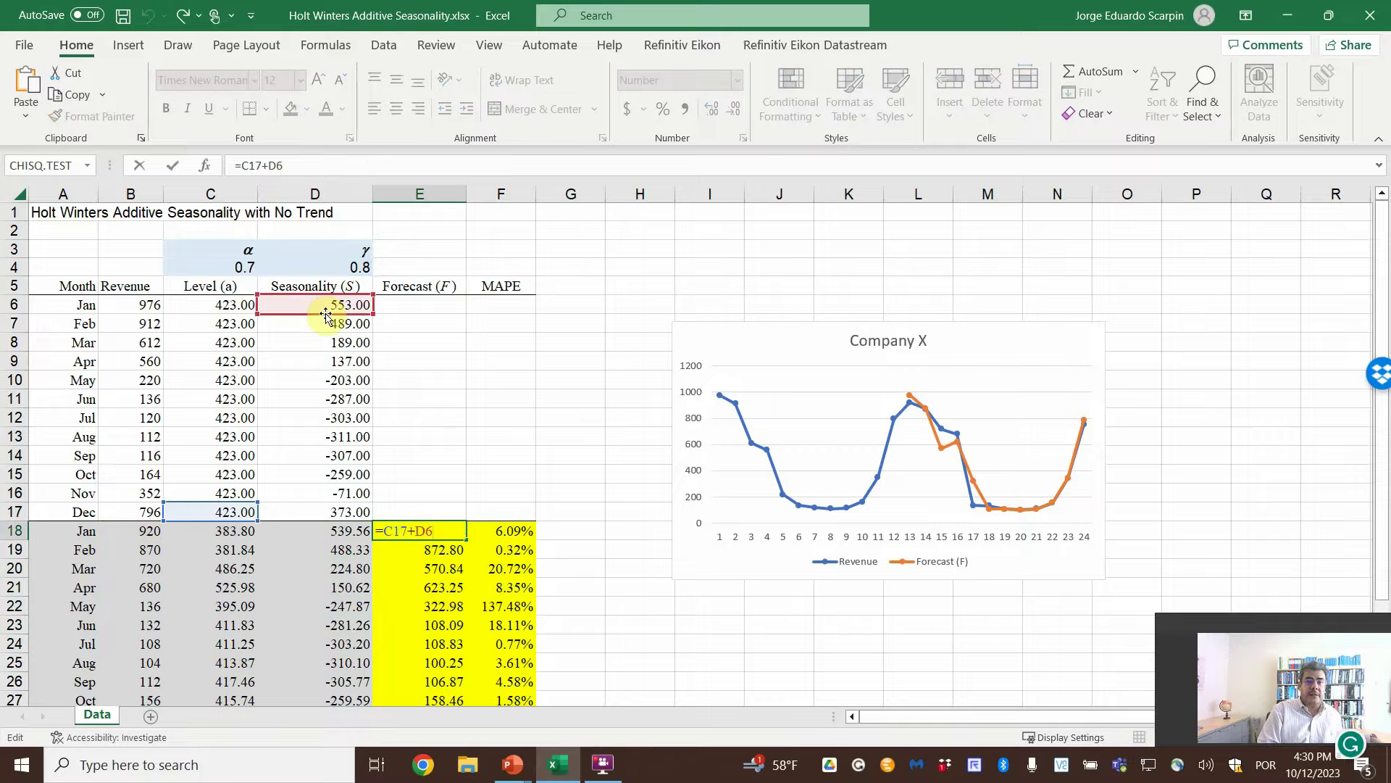
key(Return)
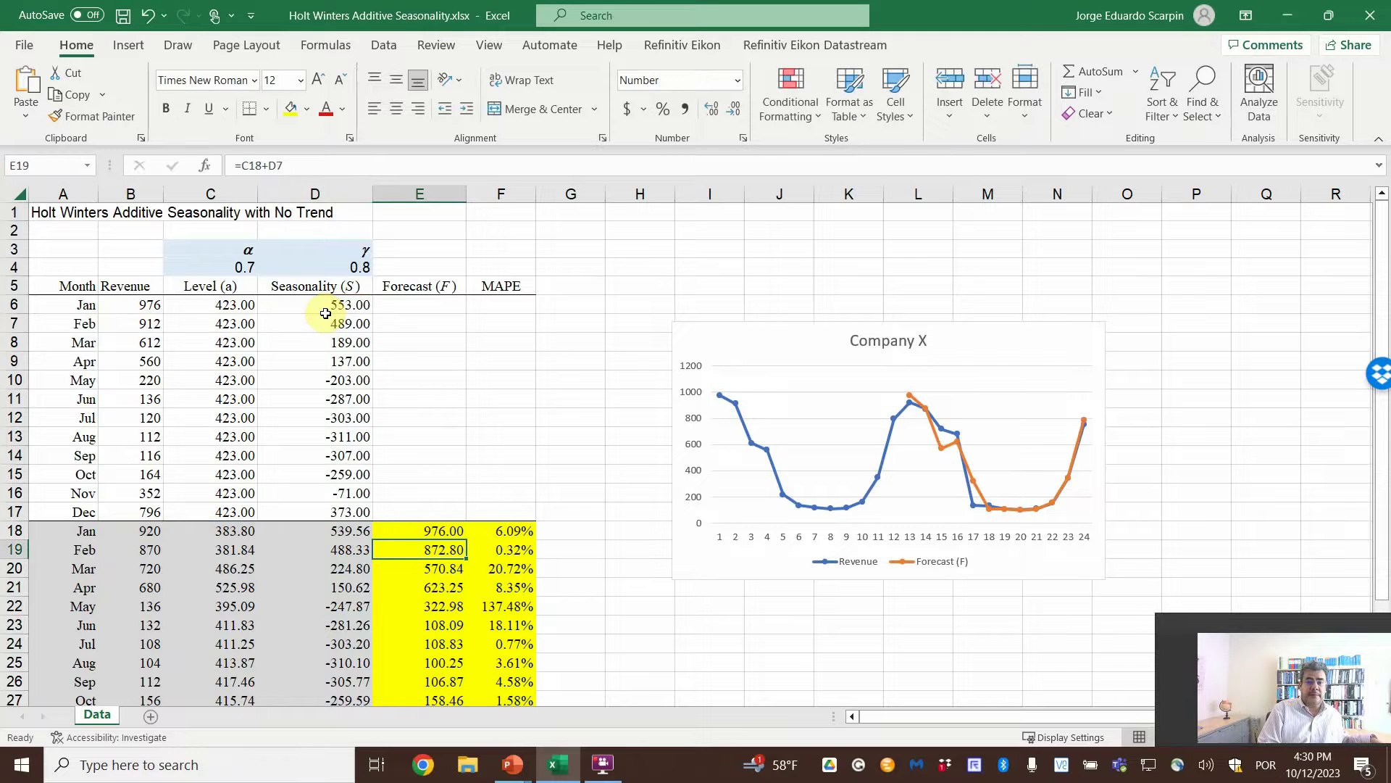
key(F2)
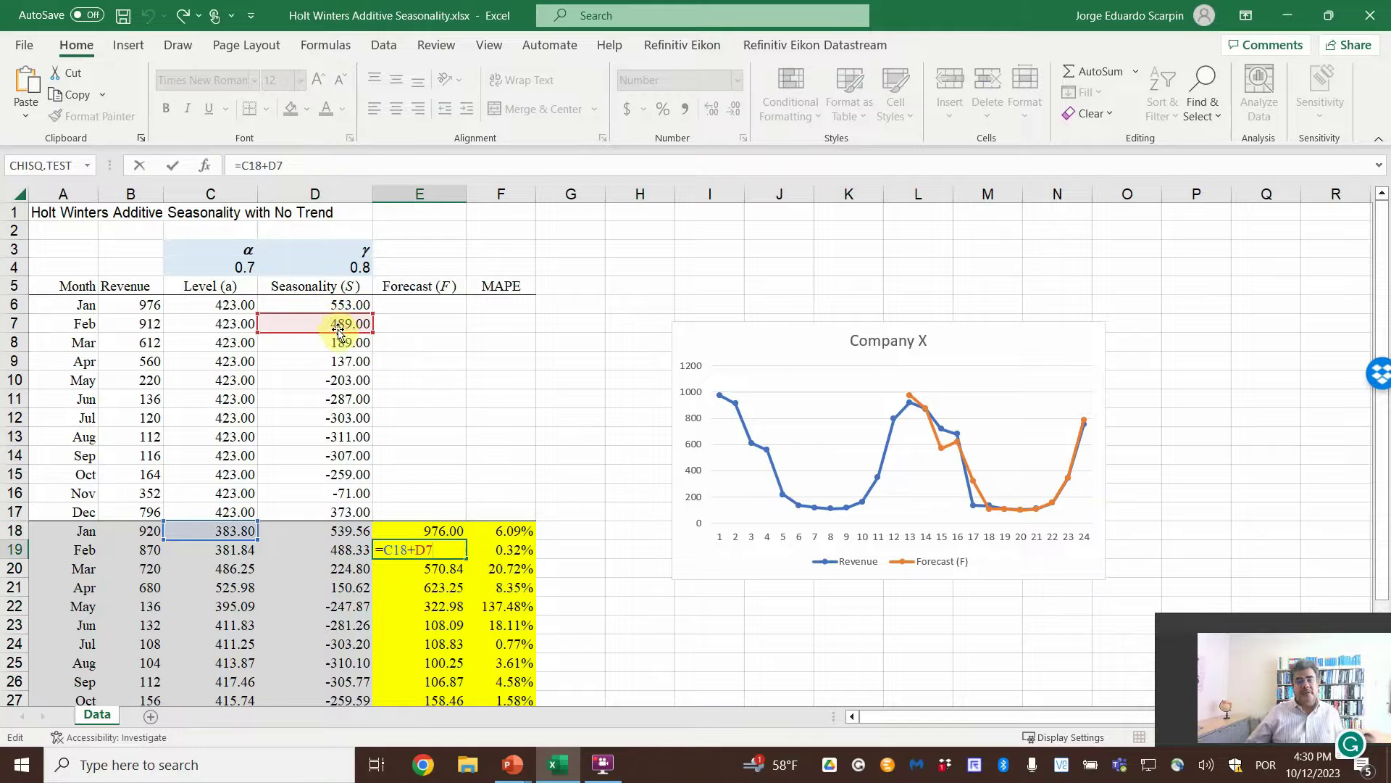
key(ctrl+Return)
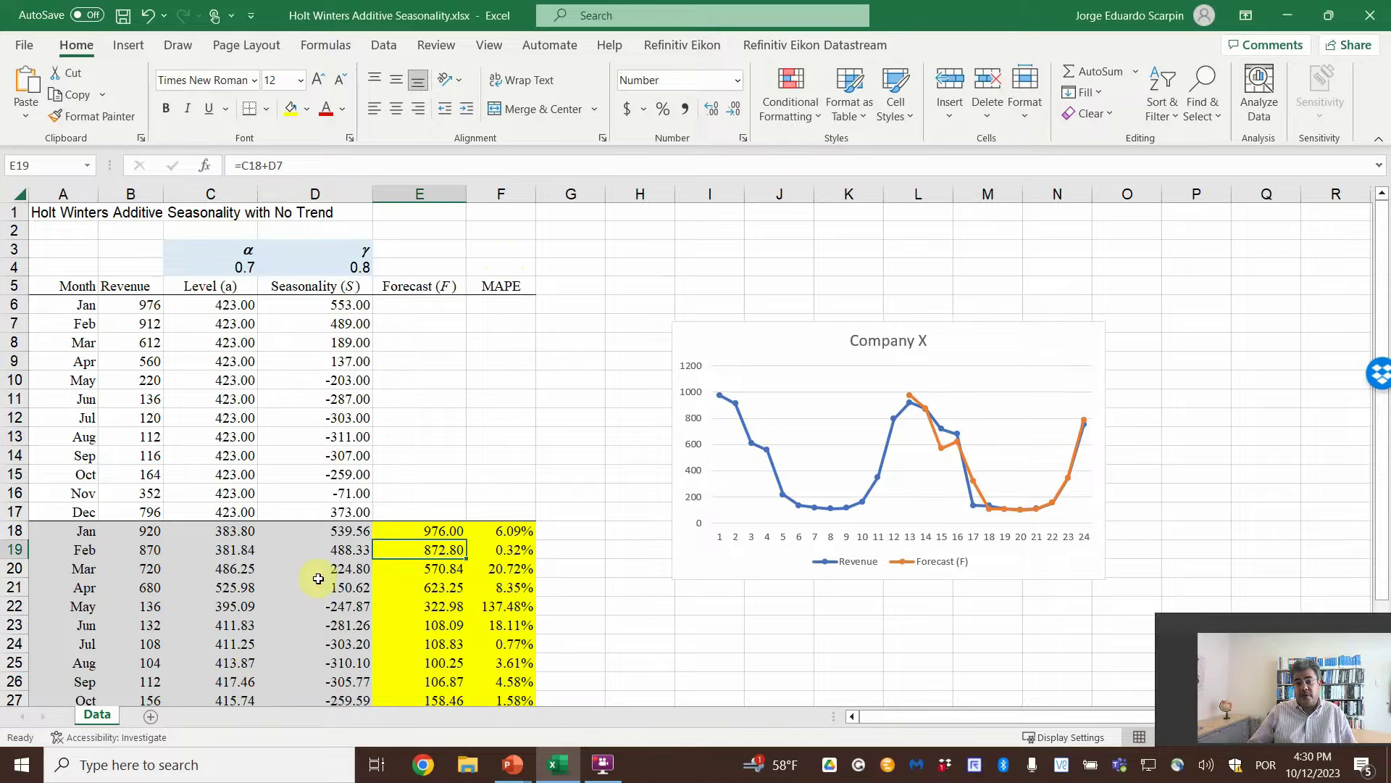
Step: Review the January seasonality value in D6 and the seasonality formula in D9
scroll(319, 576, down, 2)
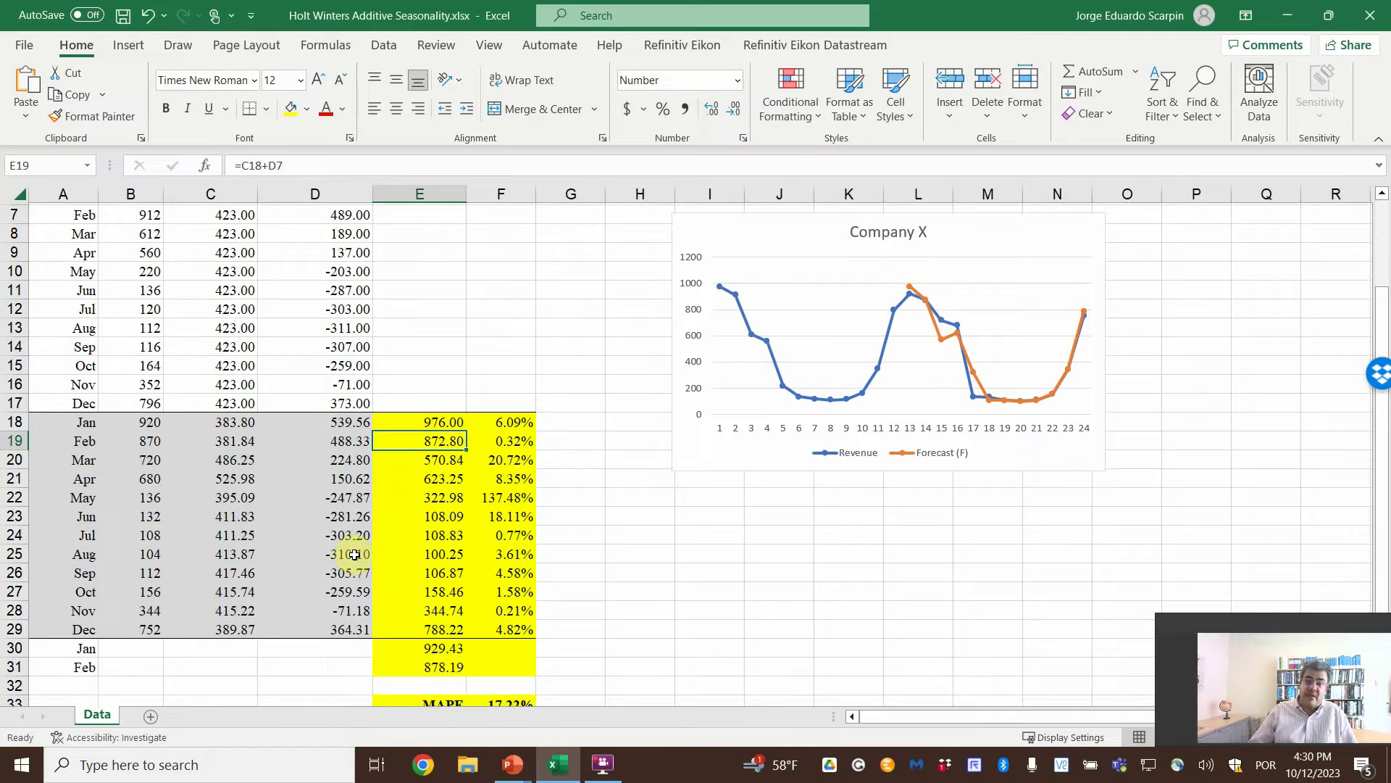
scroll(345, 311, up, 2)
click(342, 312)
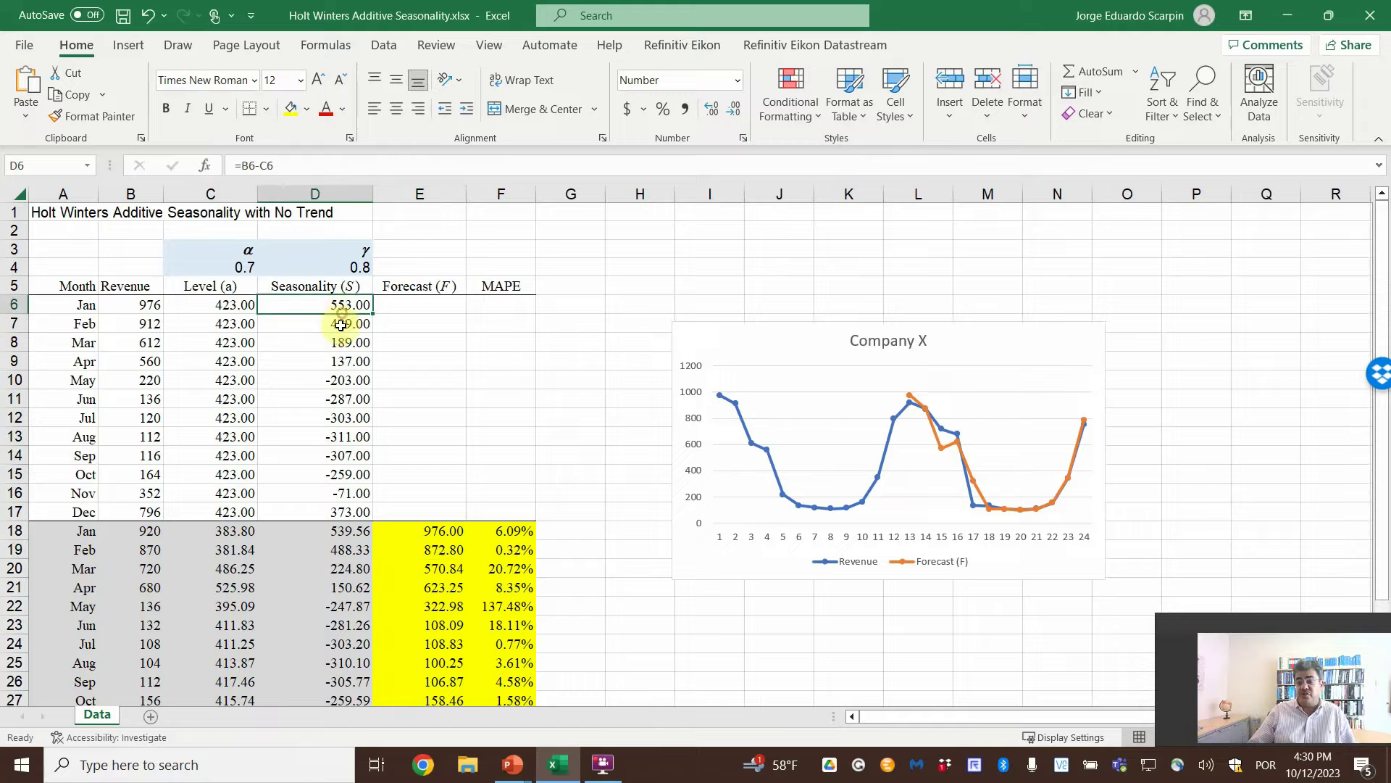
click(348, 362)
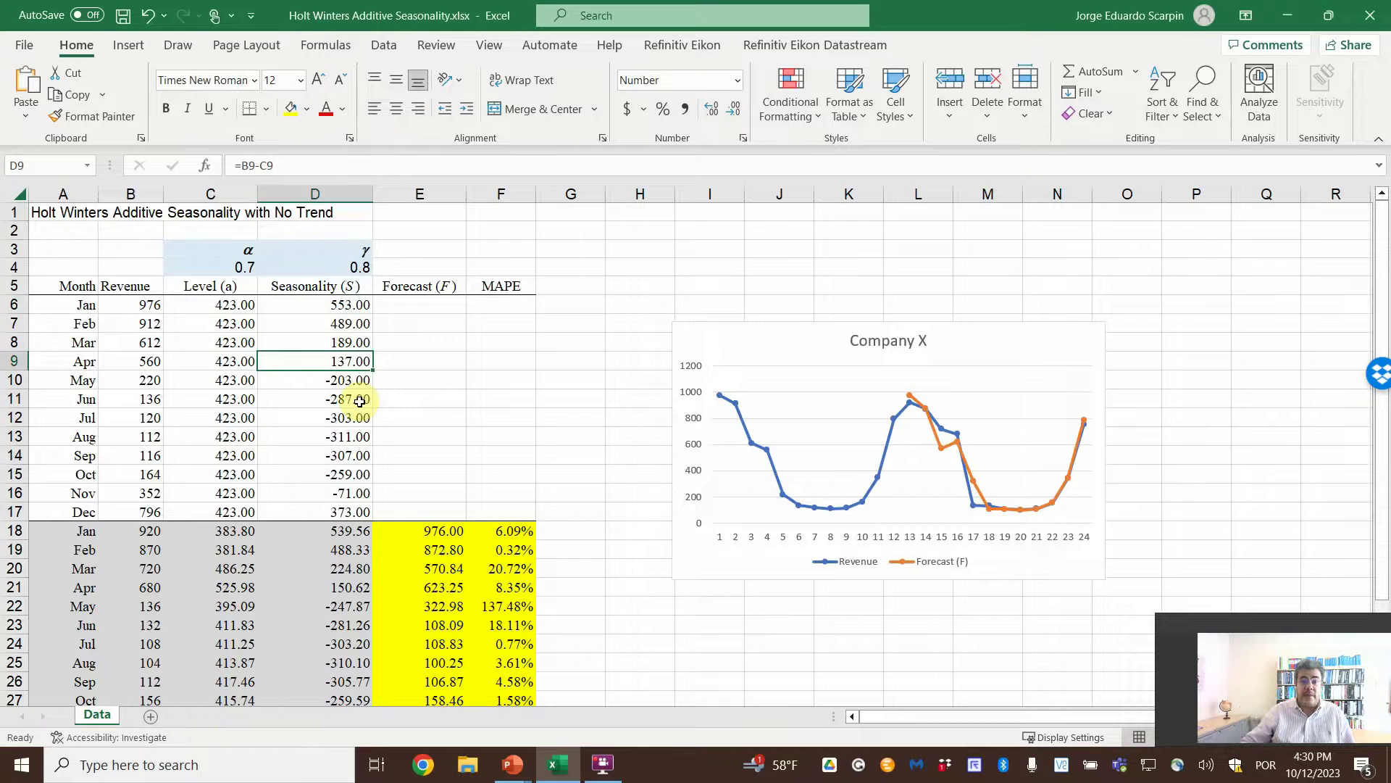
scroll(440, 523, down, 1)
click(438, 531)
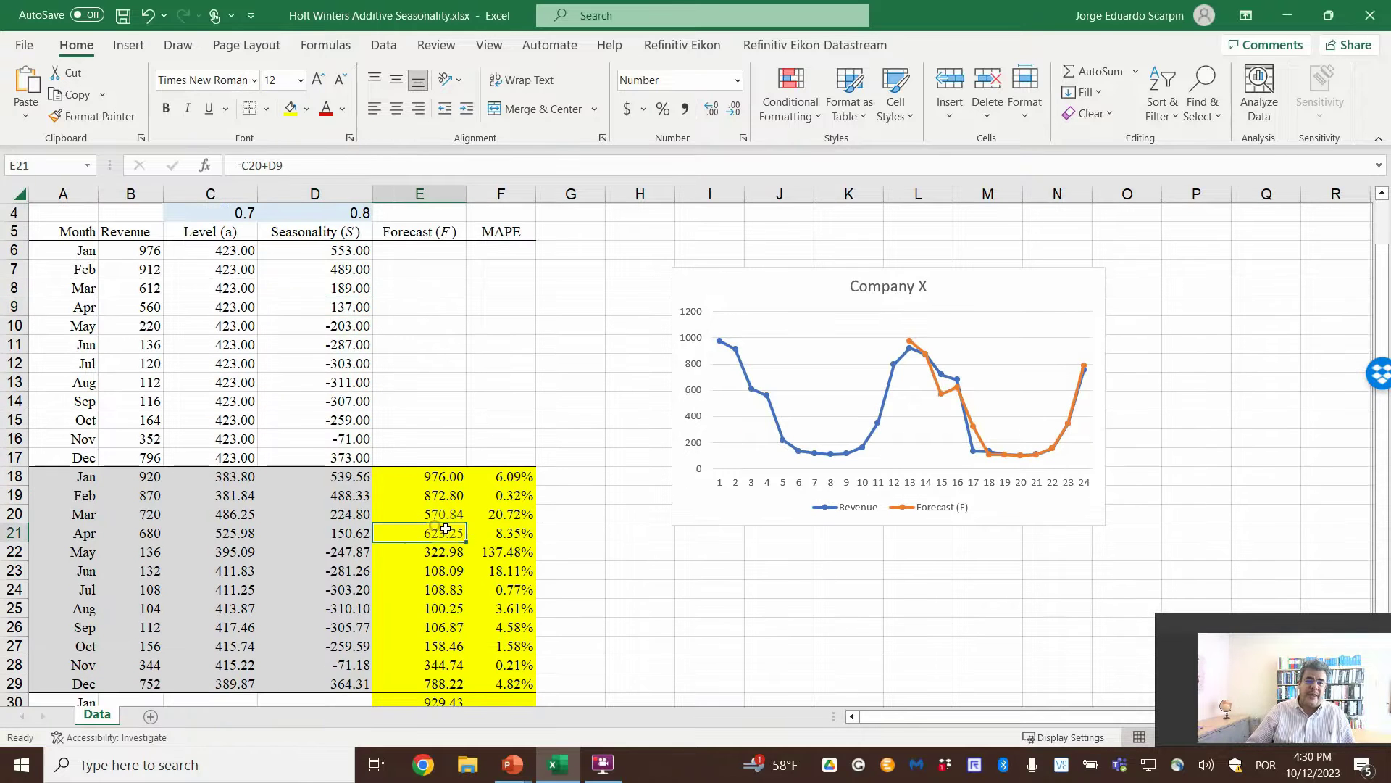
click(505, 531)
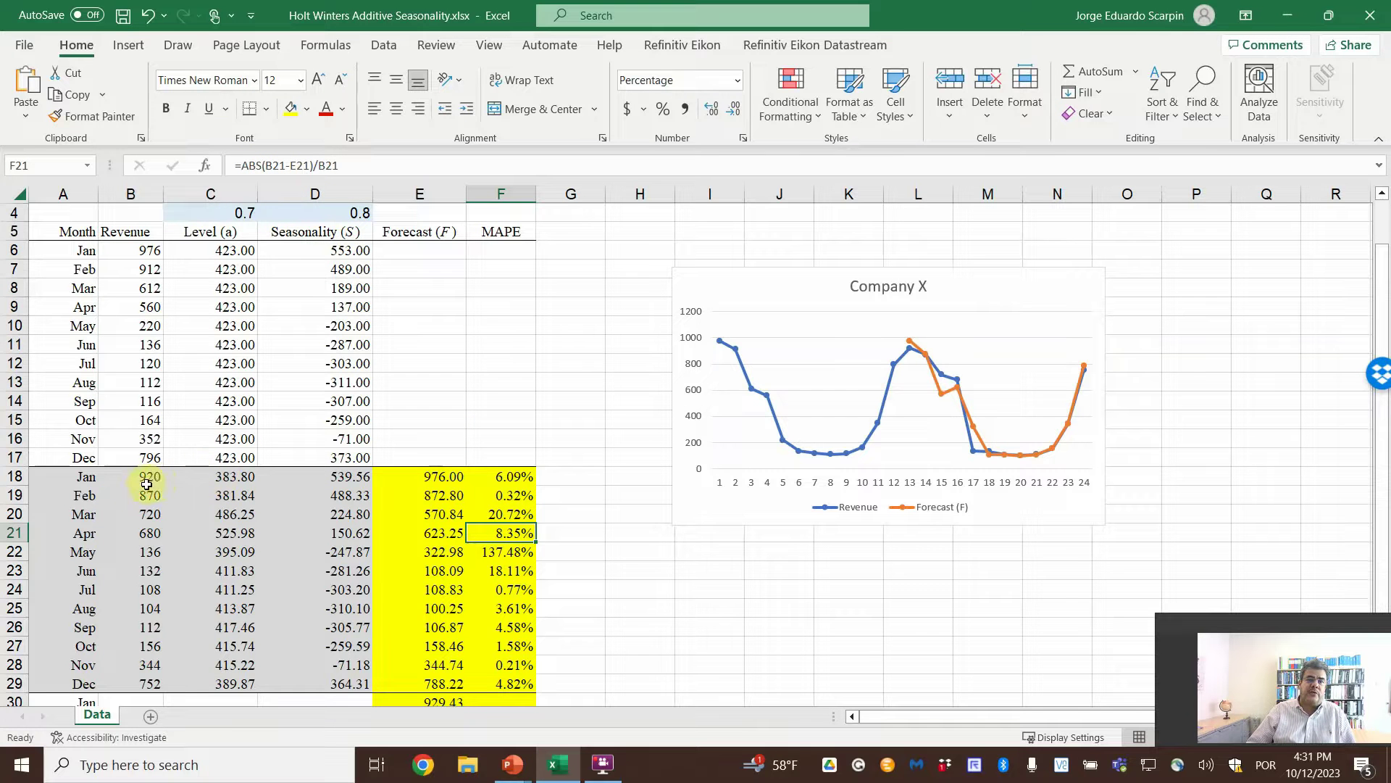
scroll(153, 486, up, 1)
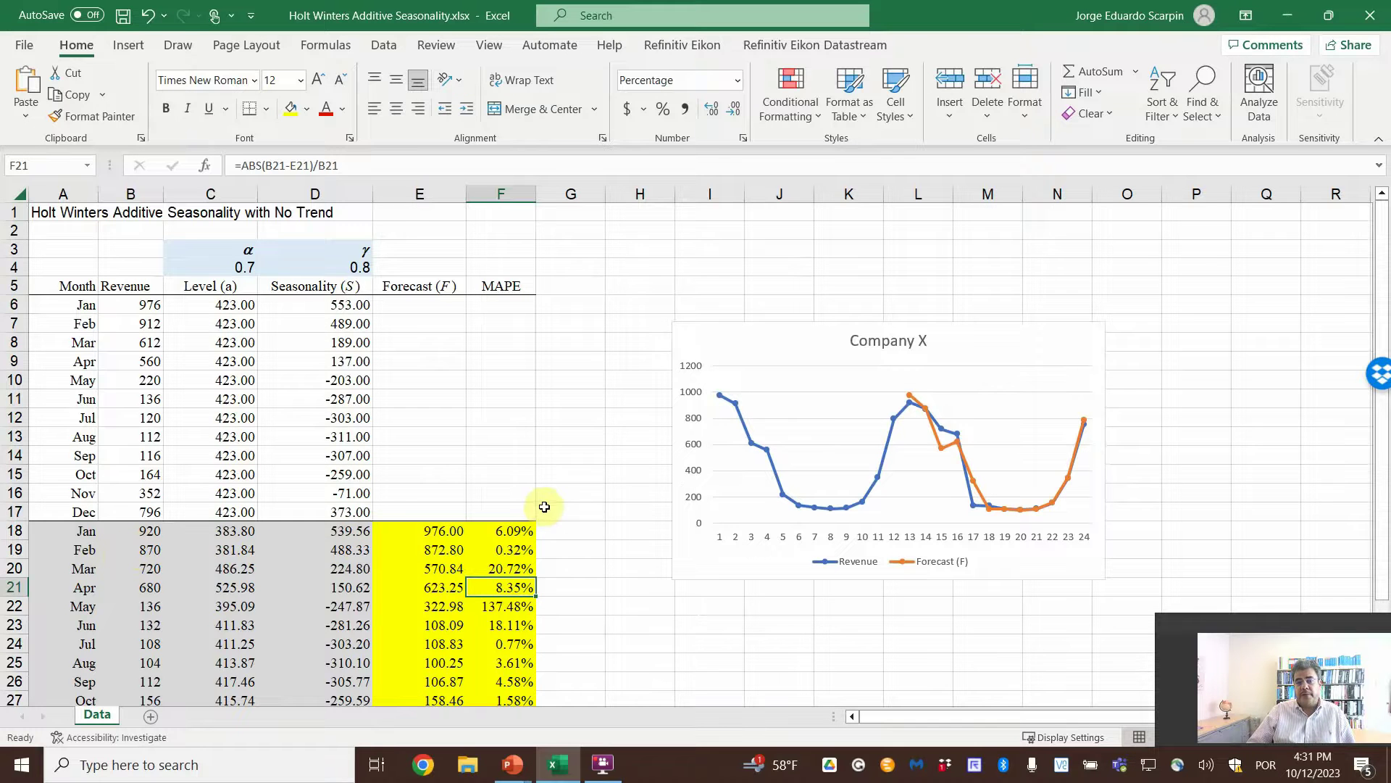
scroll(544, 507, down, 3)
click(501, 654)
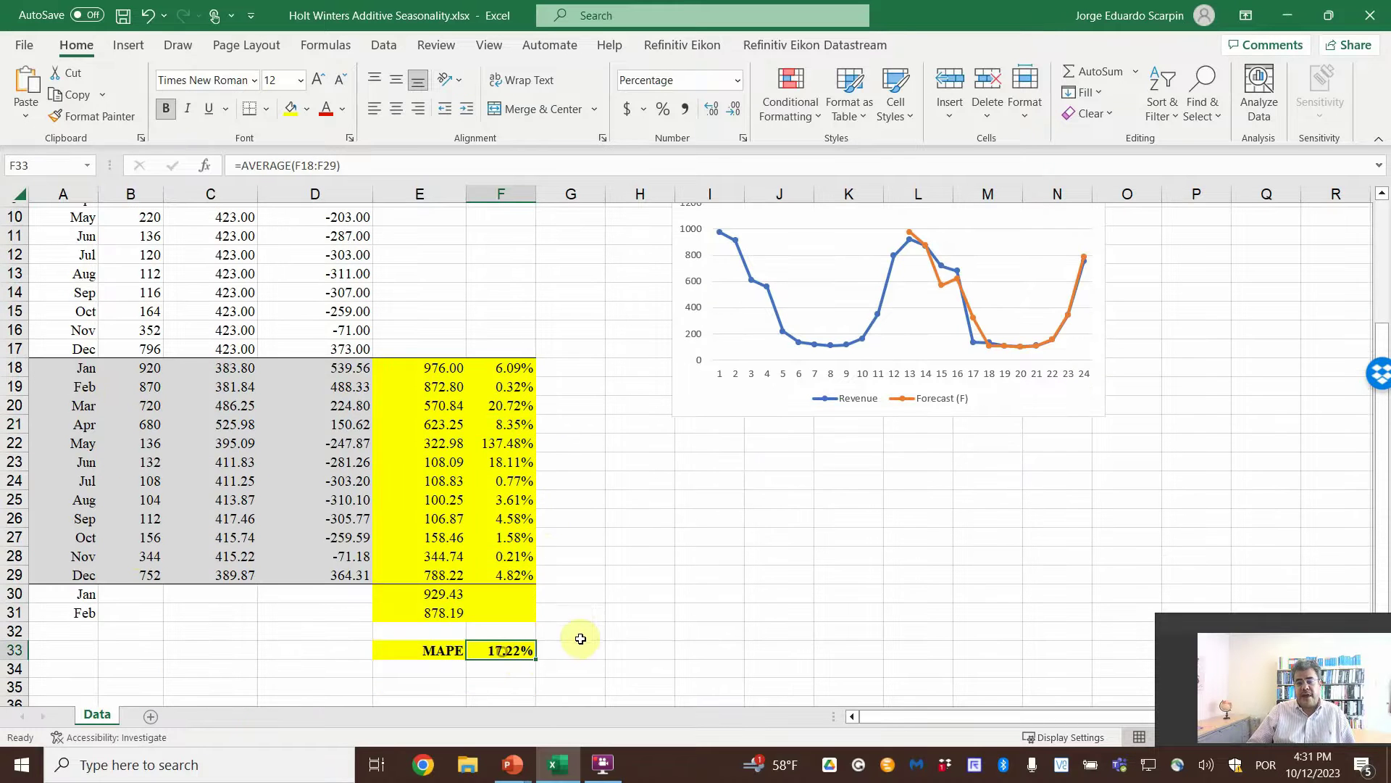
click(500, 389)
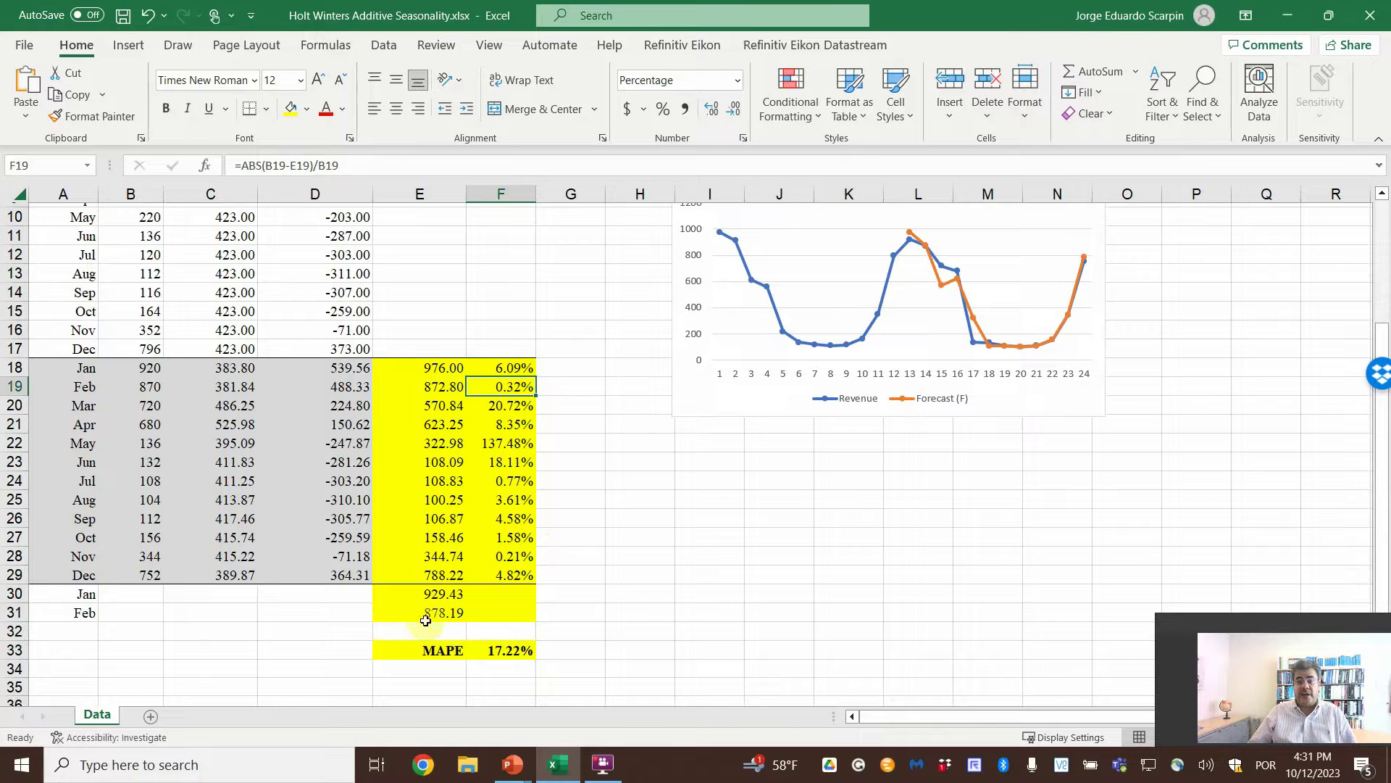
Step: Confirm the out-of-sample forecasts =C29+D18 (929.43) in E30 and =C29+D19 (878.19) in E31
click(520, 654)
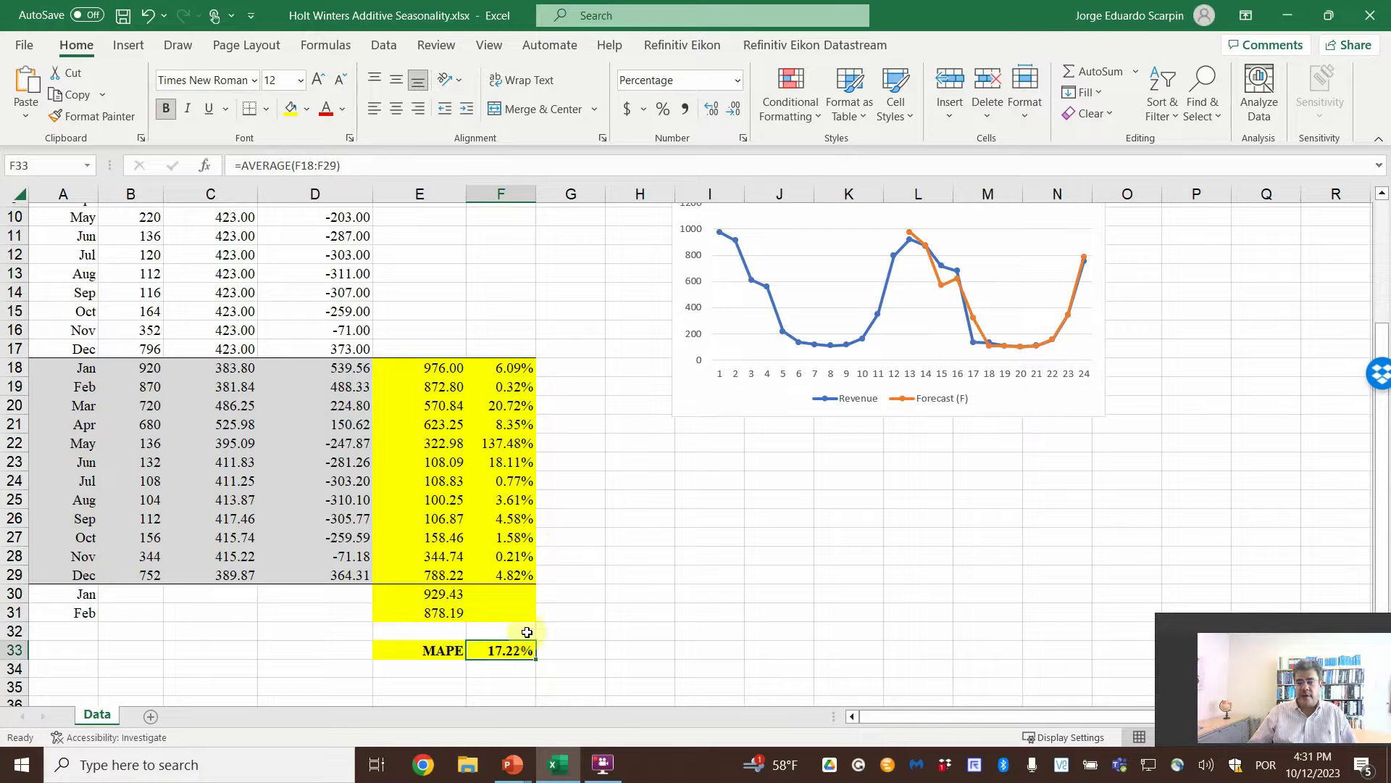
click(445, 593)
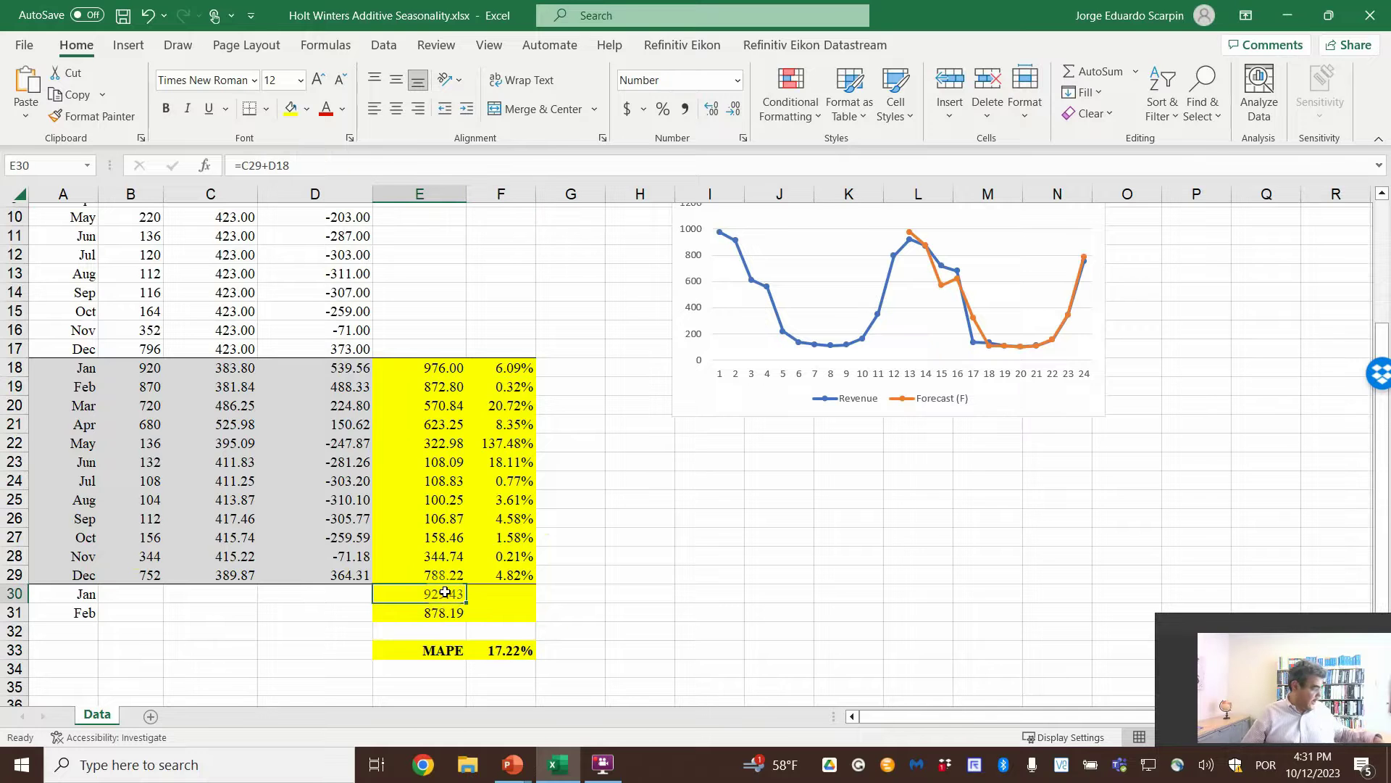
double_click(445, 593)
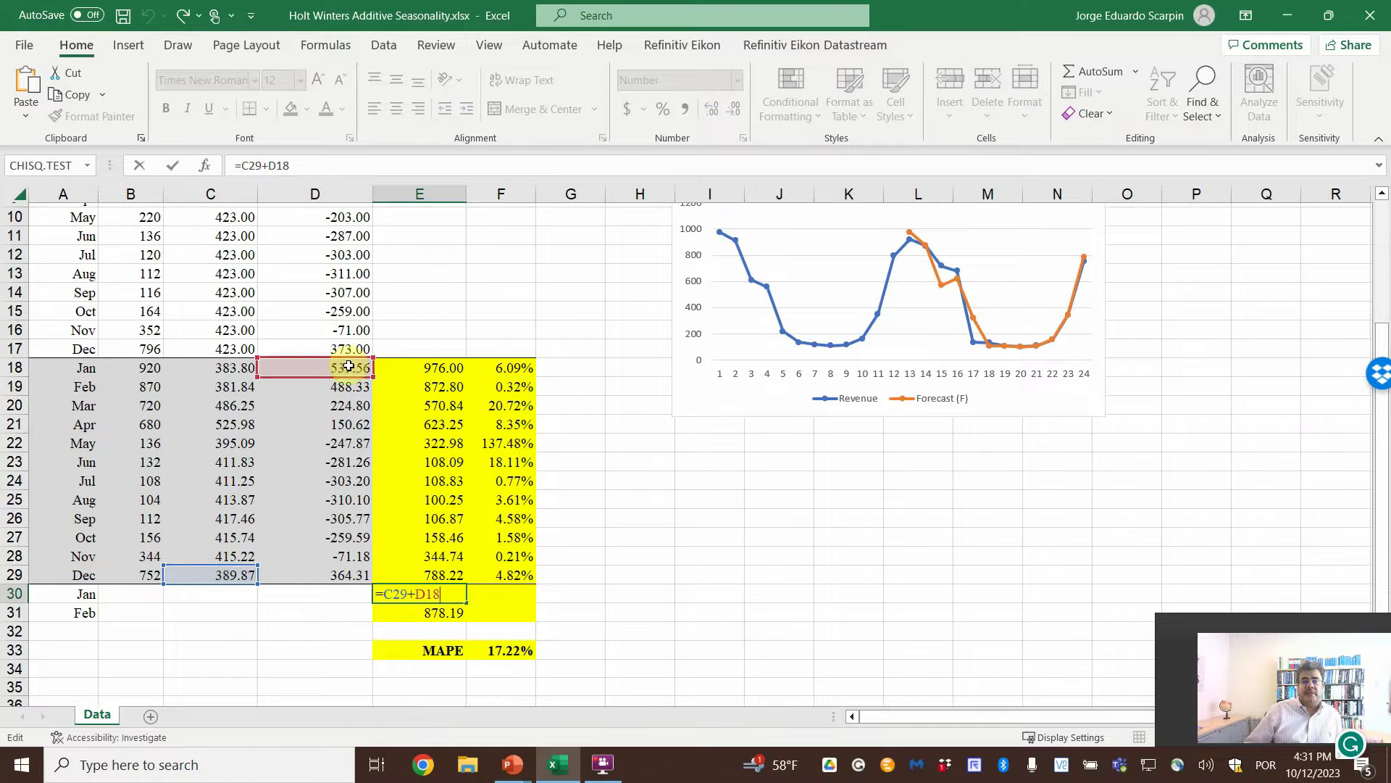
click(432, 614)
double_click(439, 611)
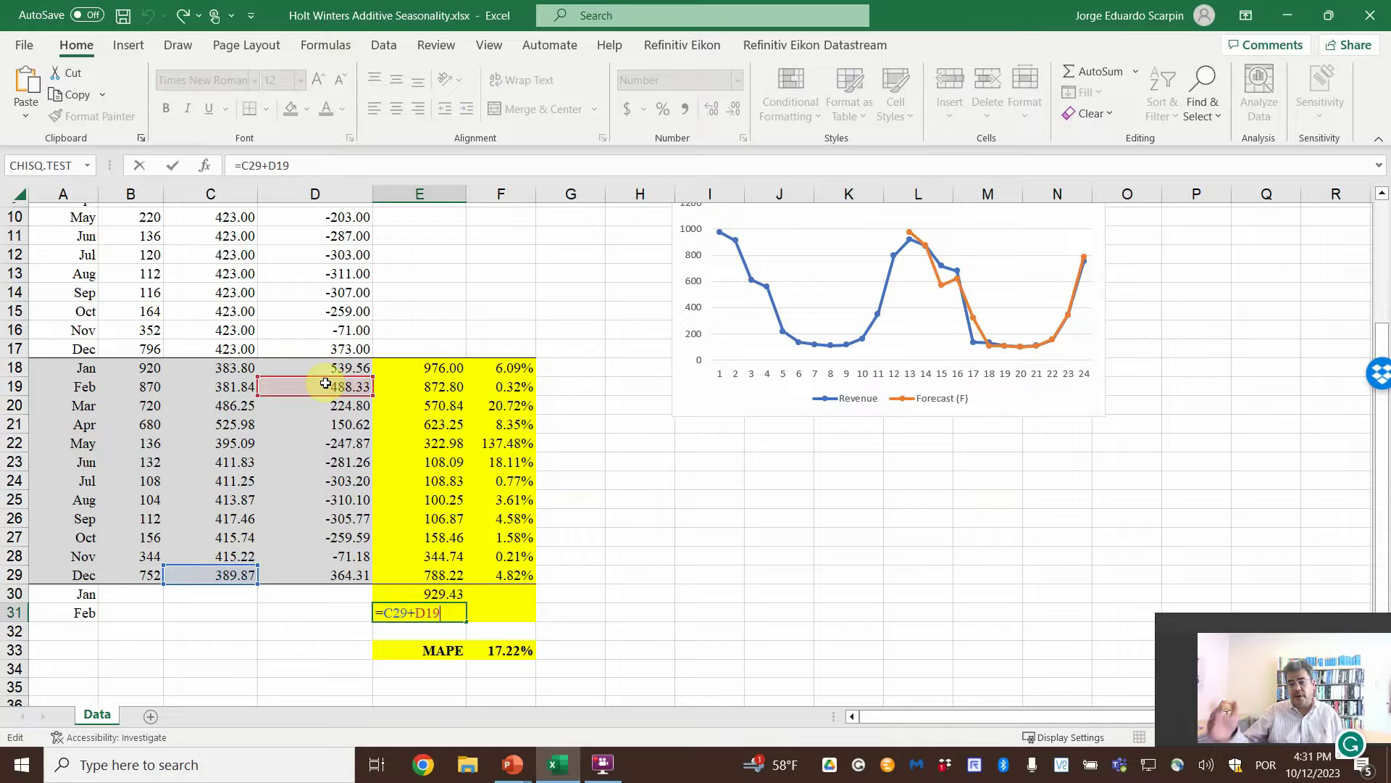
key(Escape)
scroll(594, 403, up, 3)
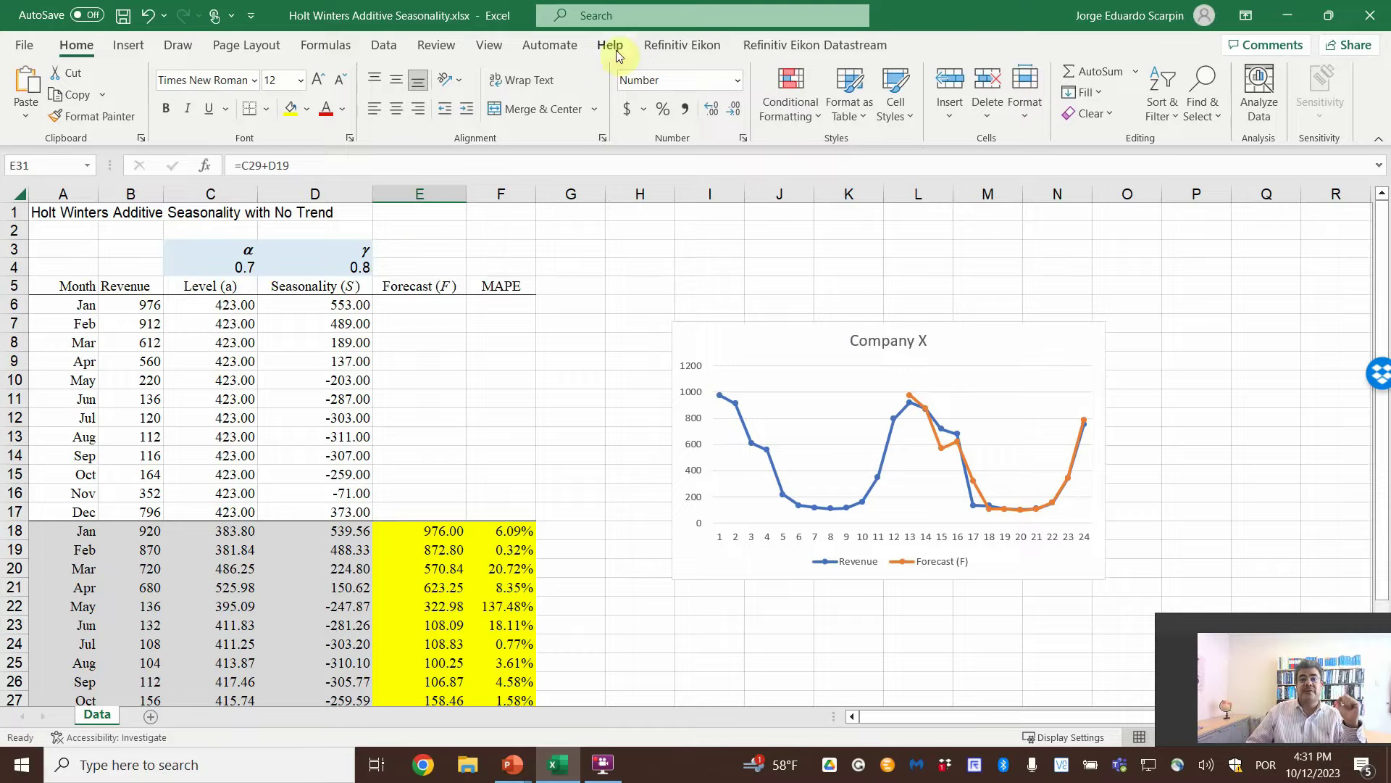
Step: Open Solver from the Data tab and reset all previous Solver settings
click(384, 46)
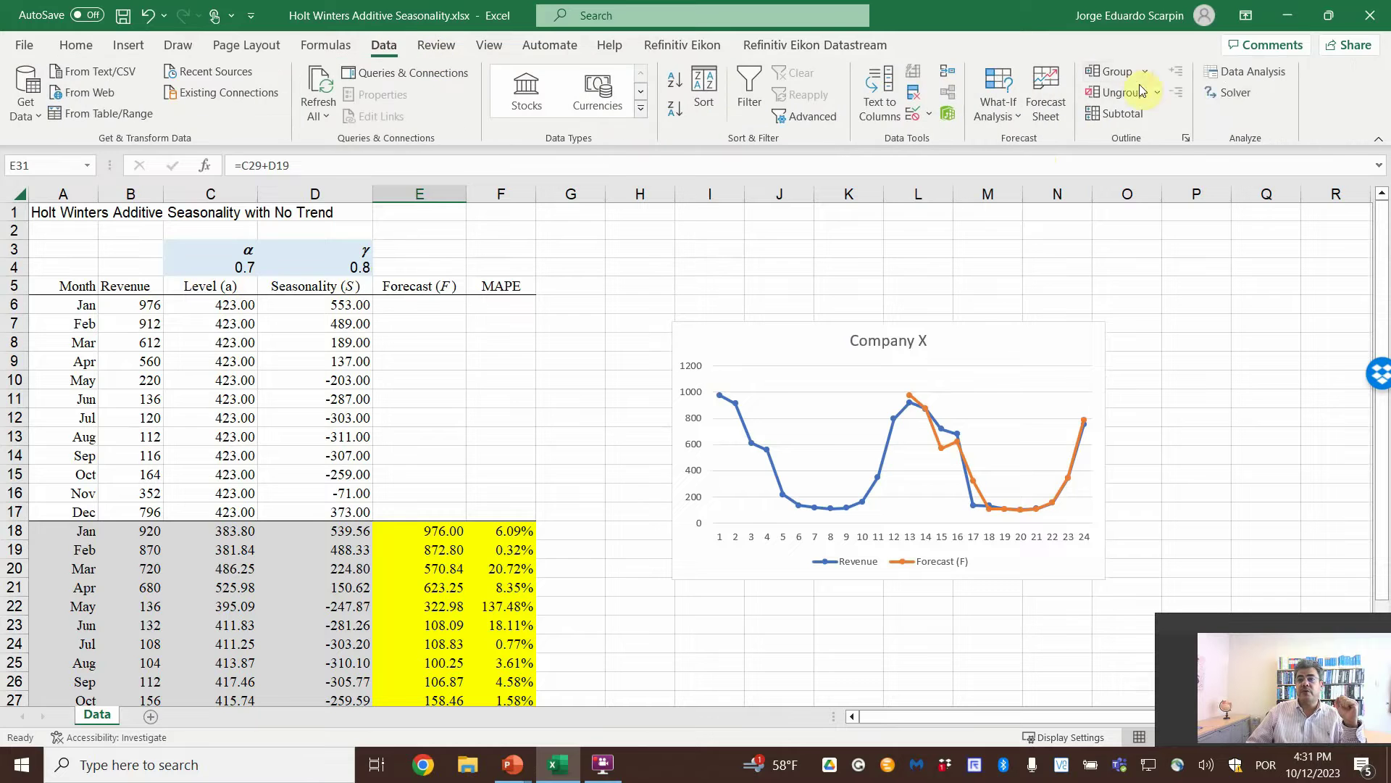
click(1230, 92)
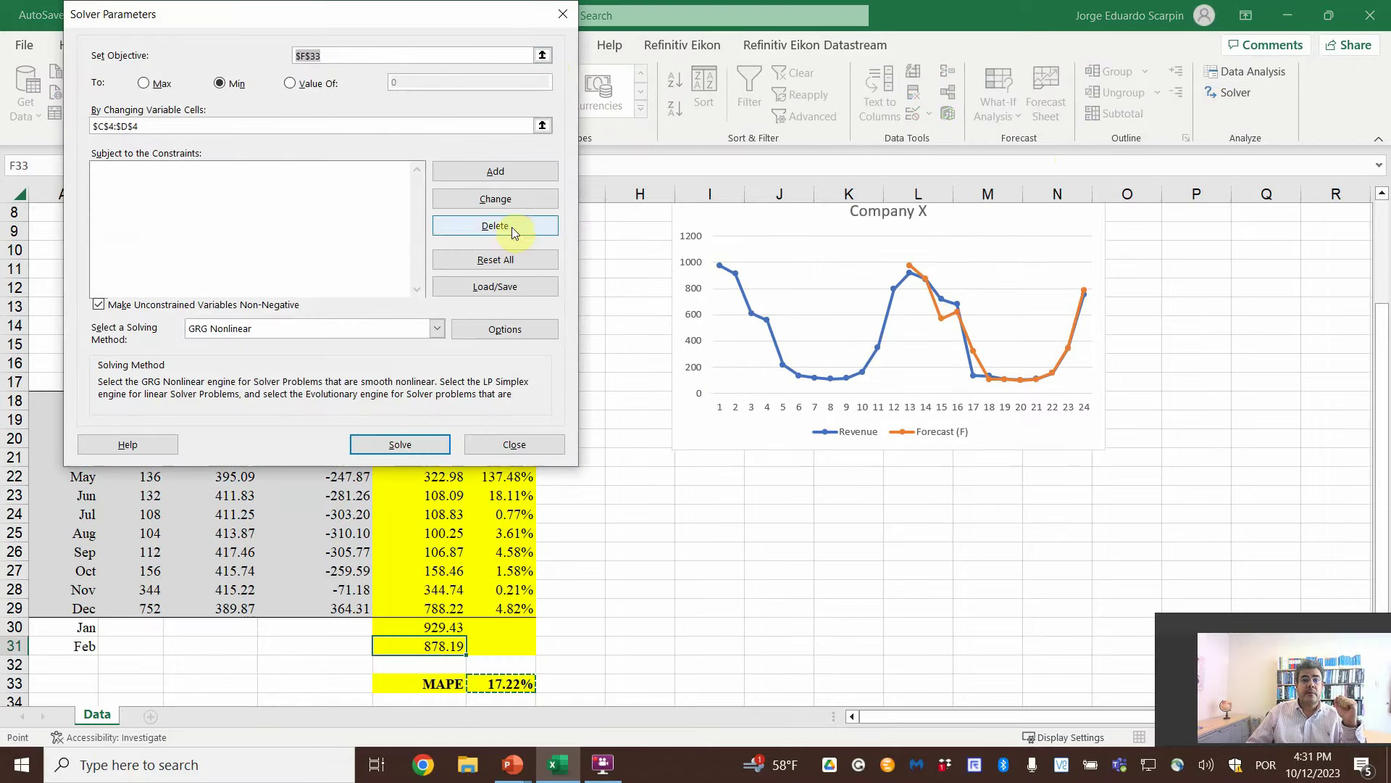
click(518, 259)
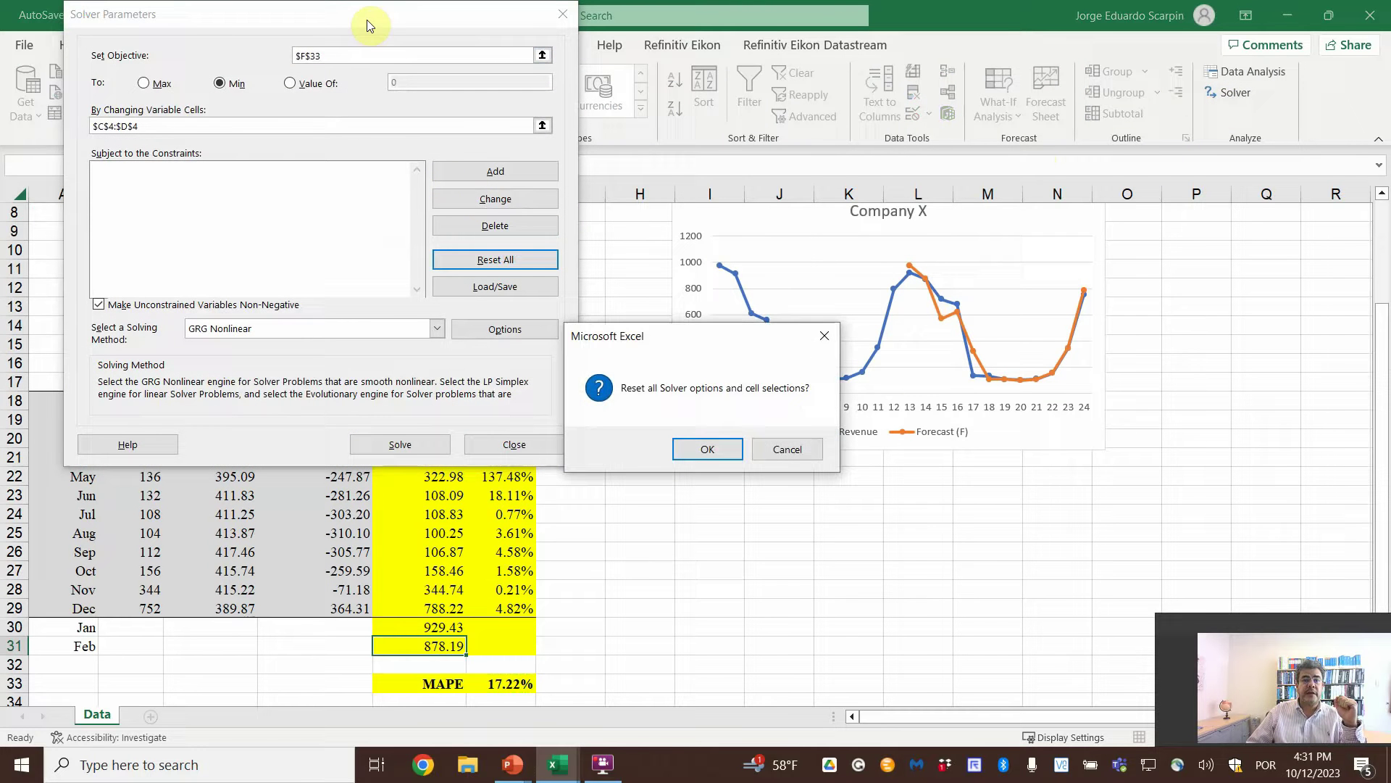
click(707, 447)
drag(390, 21, 1116, 208)
drag(1032, 207, 926, 216)
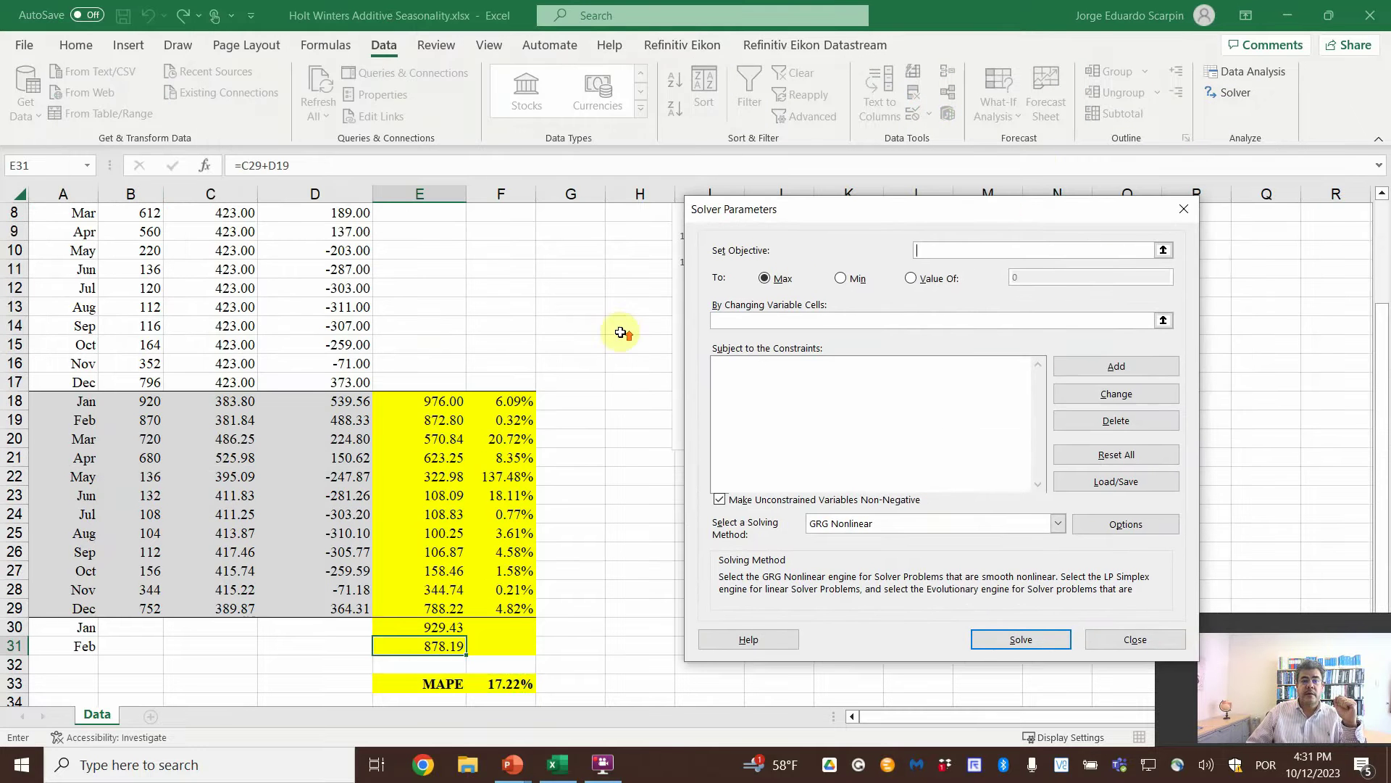
scroll(579, 340, up, 3)
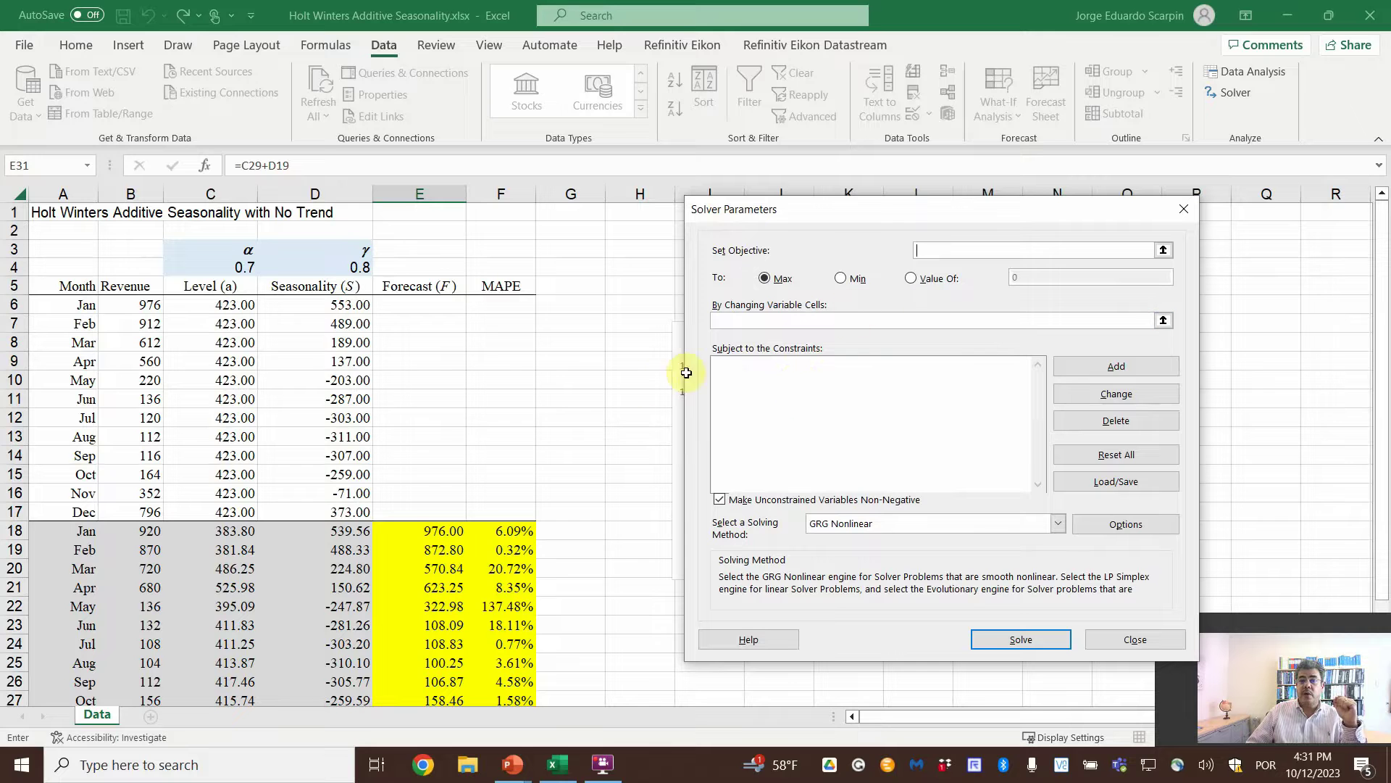
Step: Set Solver to minimise F33 by changing α and γ in C4:D4, then solve
click(841, 279)
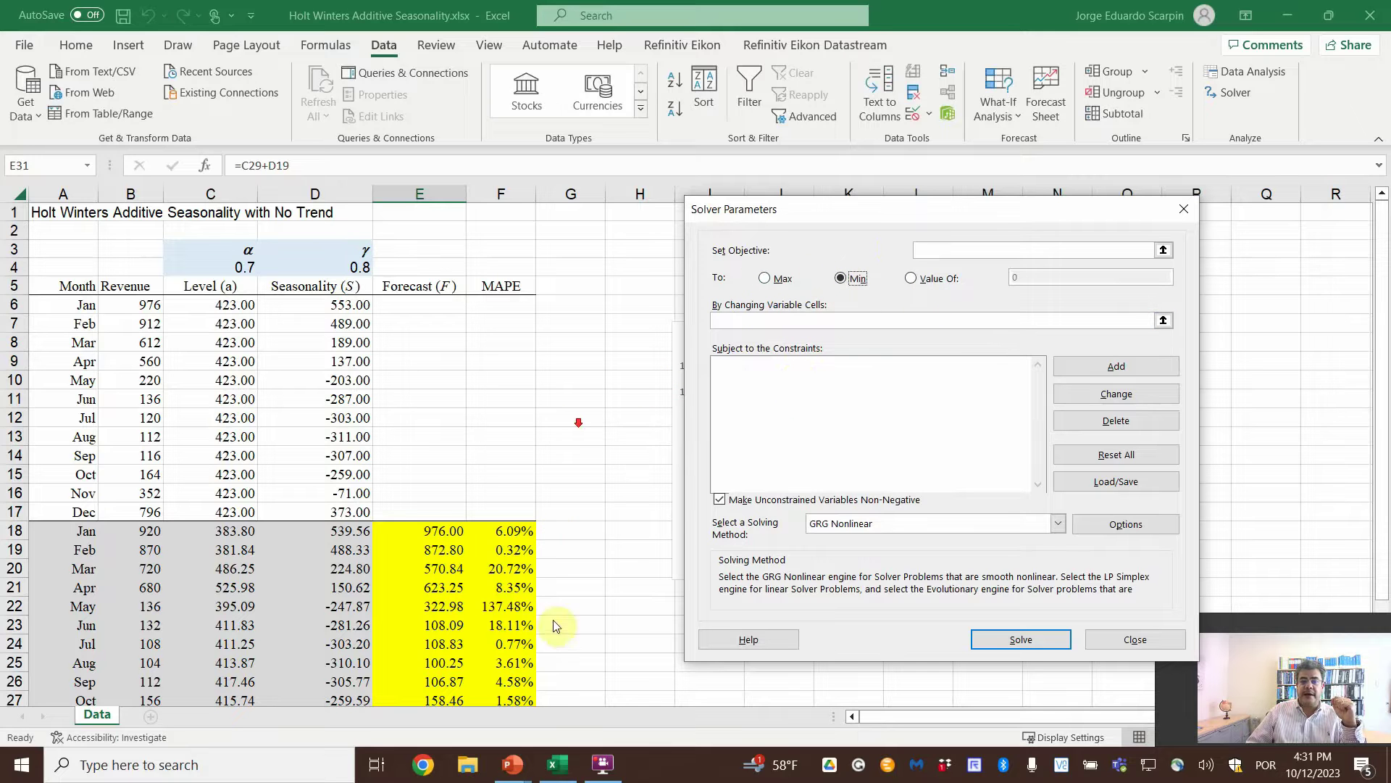
scroll(553, 459, down, 2)
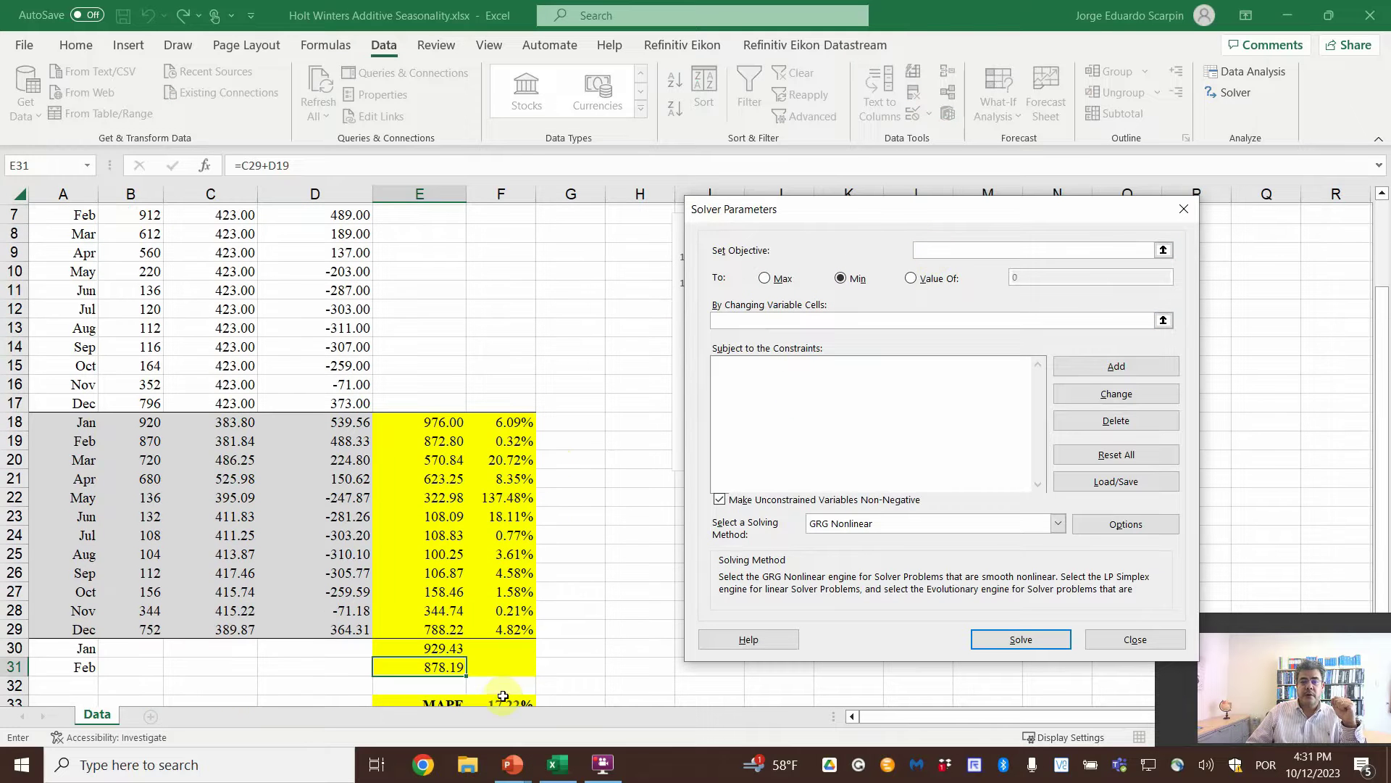
scroll(592, 572, down, 1)
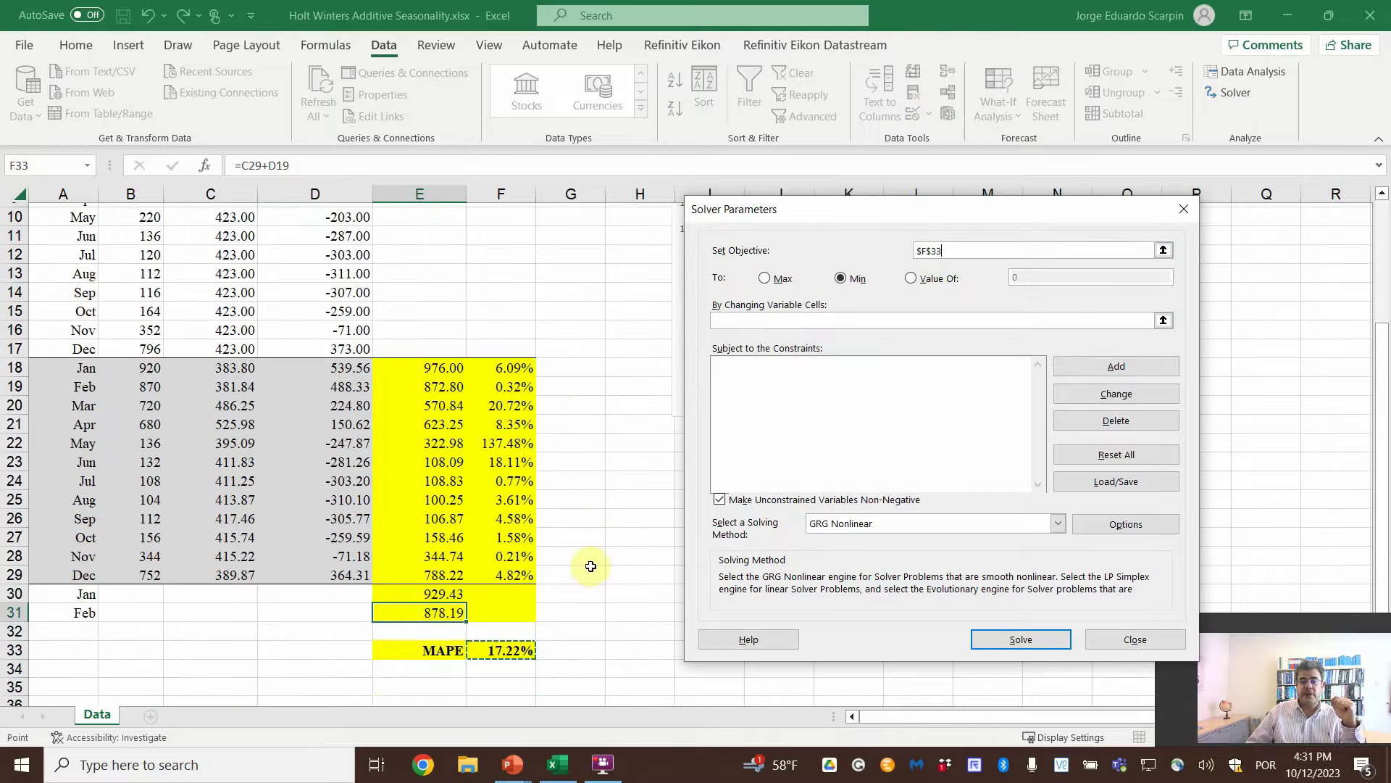
scroll(592, 566, up, 3)
click(754, 317)
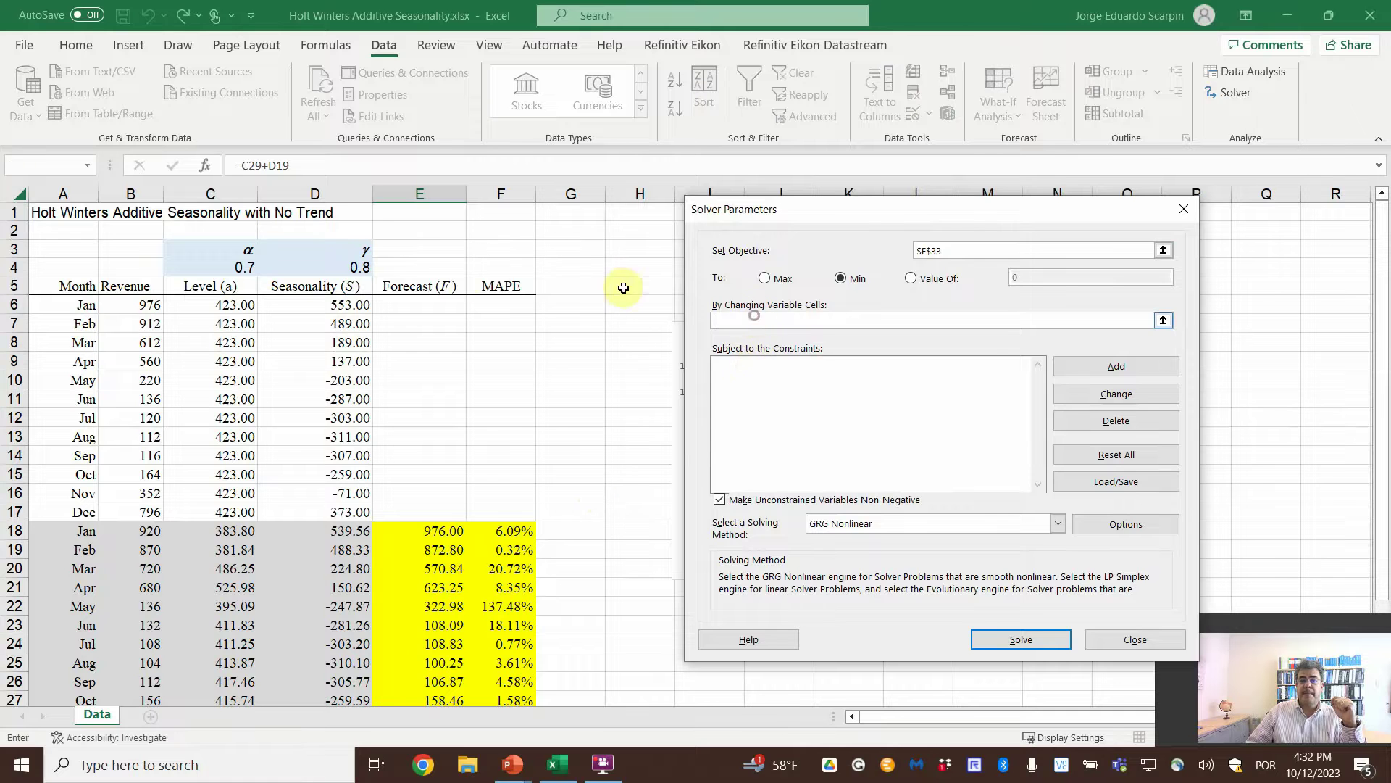
drag(237, 267, 330, 268)
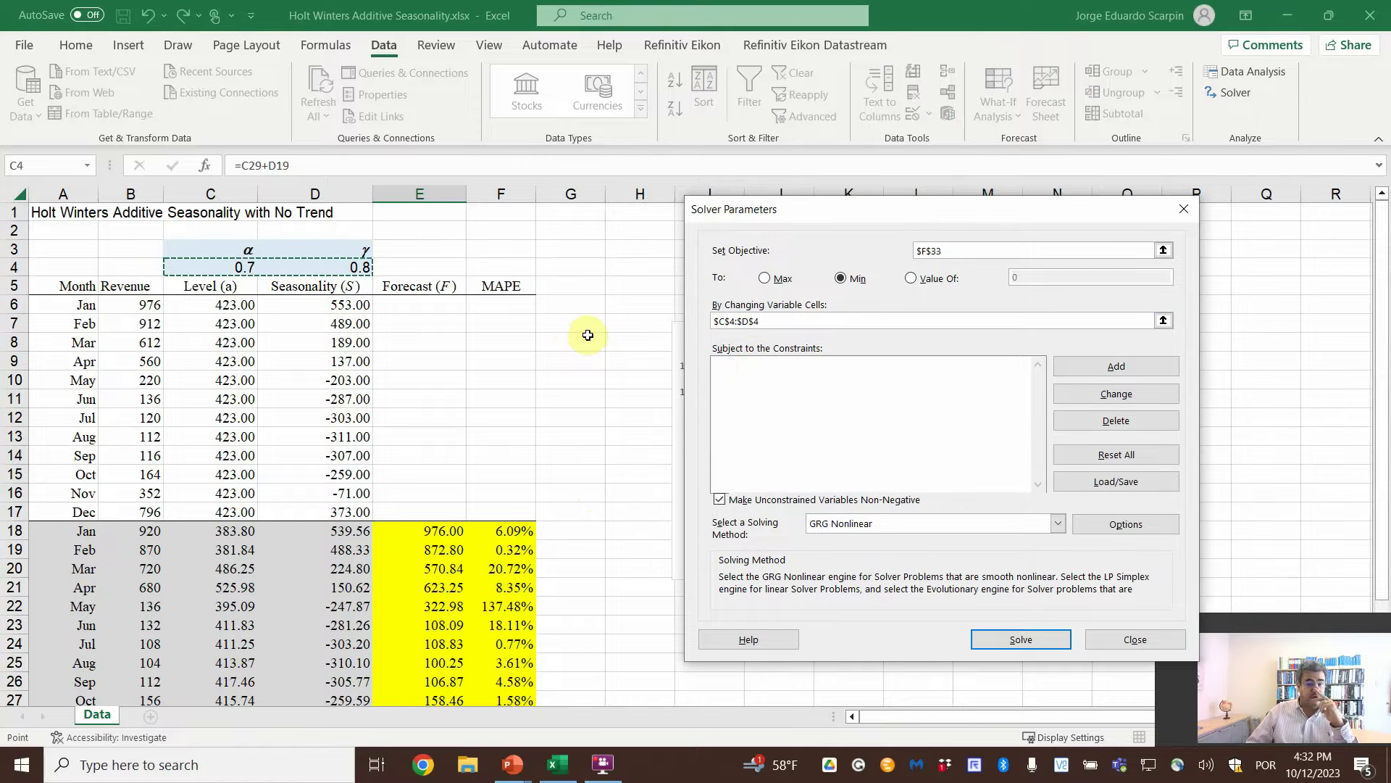
click(1028, 641)
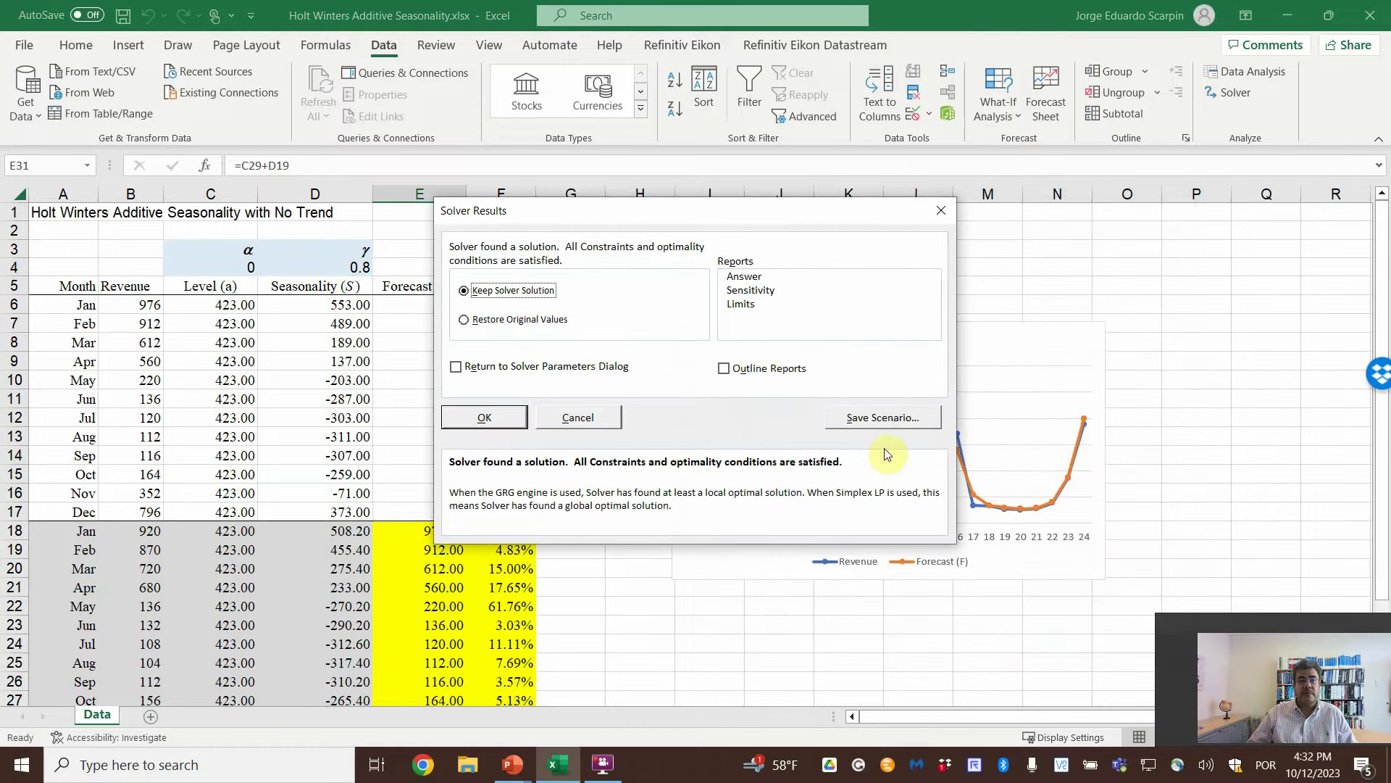
Step: Keep Solver's solution, with α at 0, γ at 0.8 and MAPE 12.00%
click(487, 418)
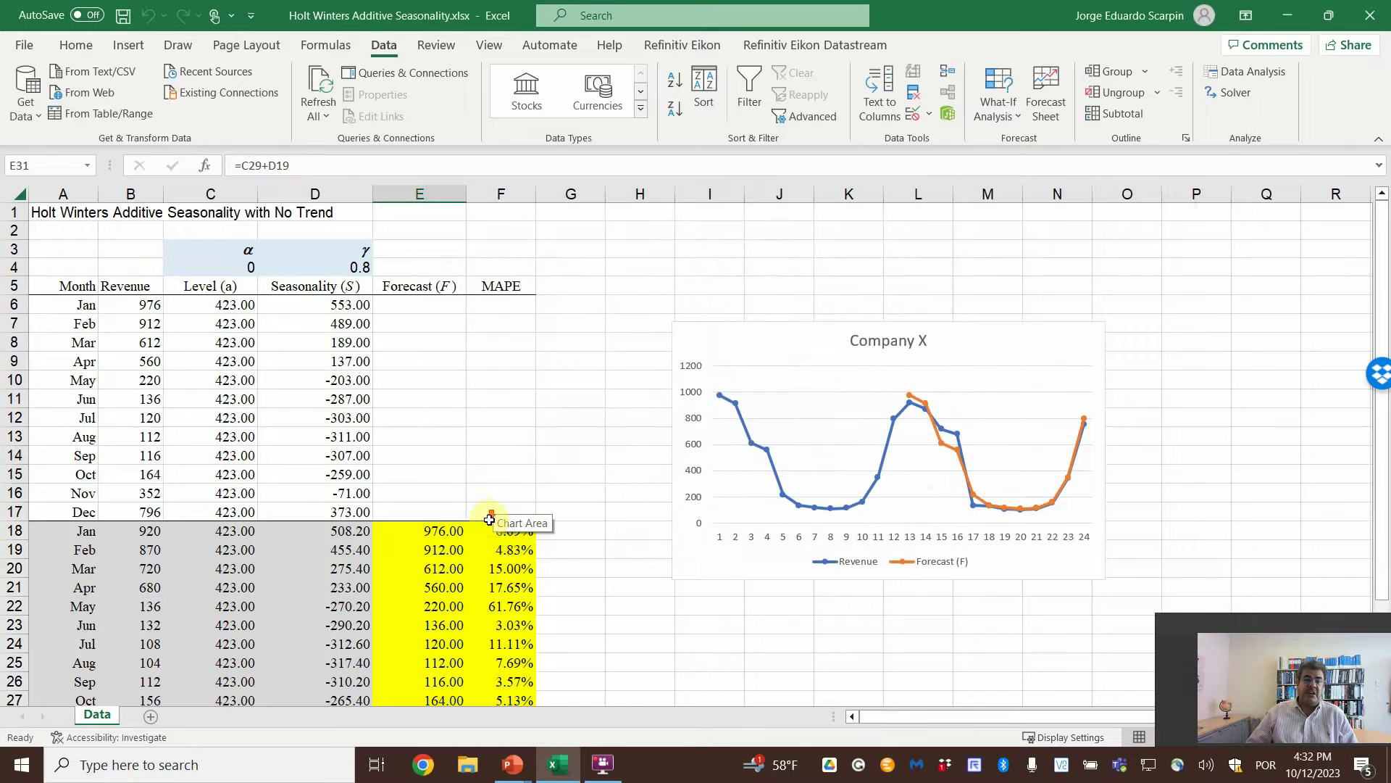
scroll(490, 520, down, 3)
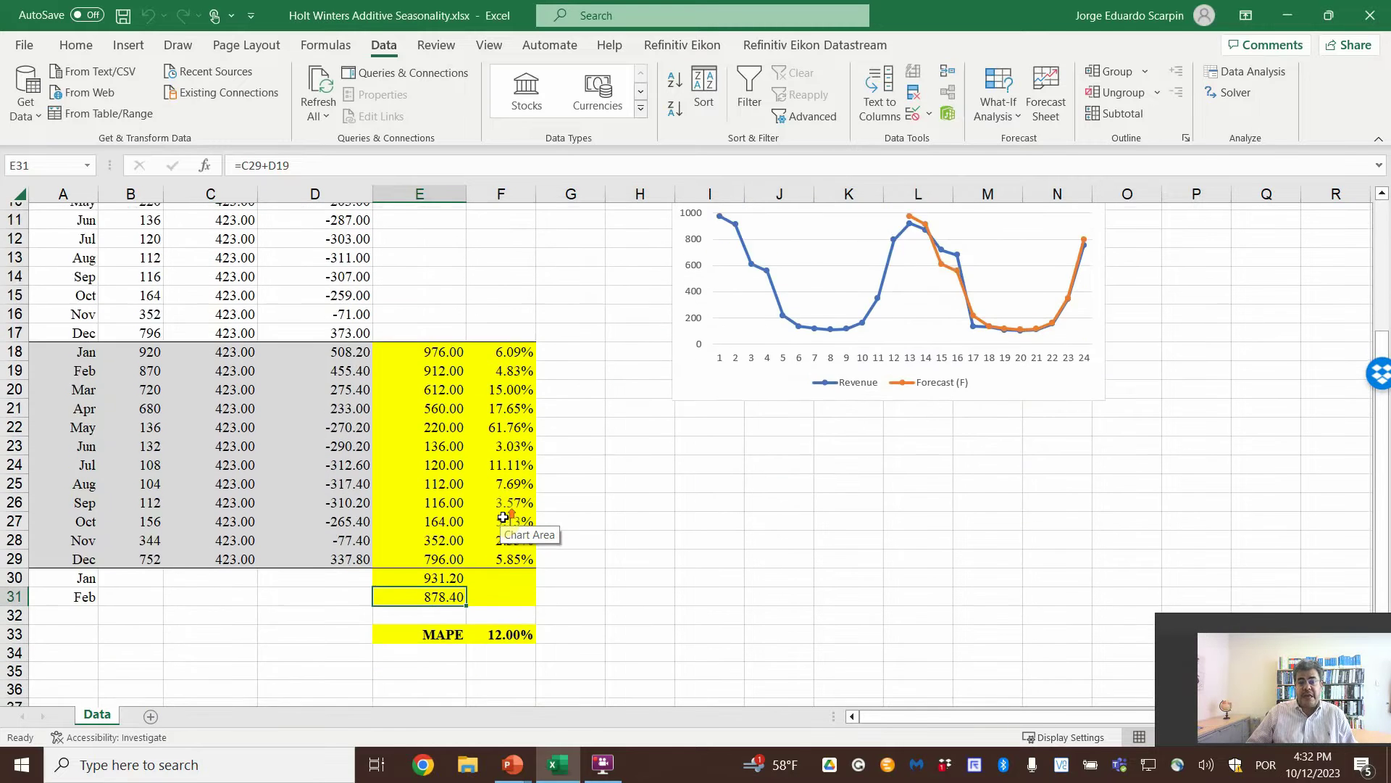
scroll(503, 517, up, 4)
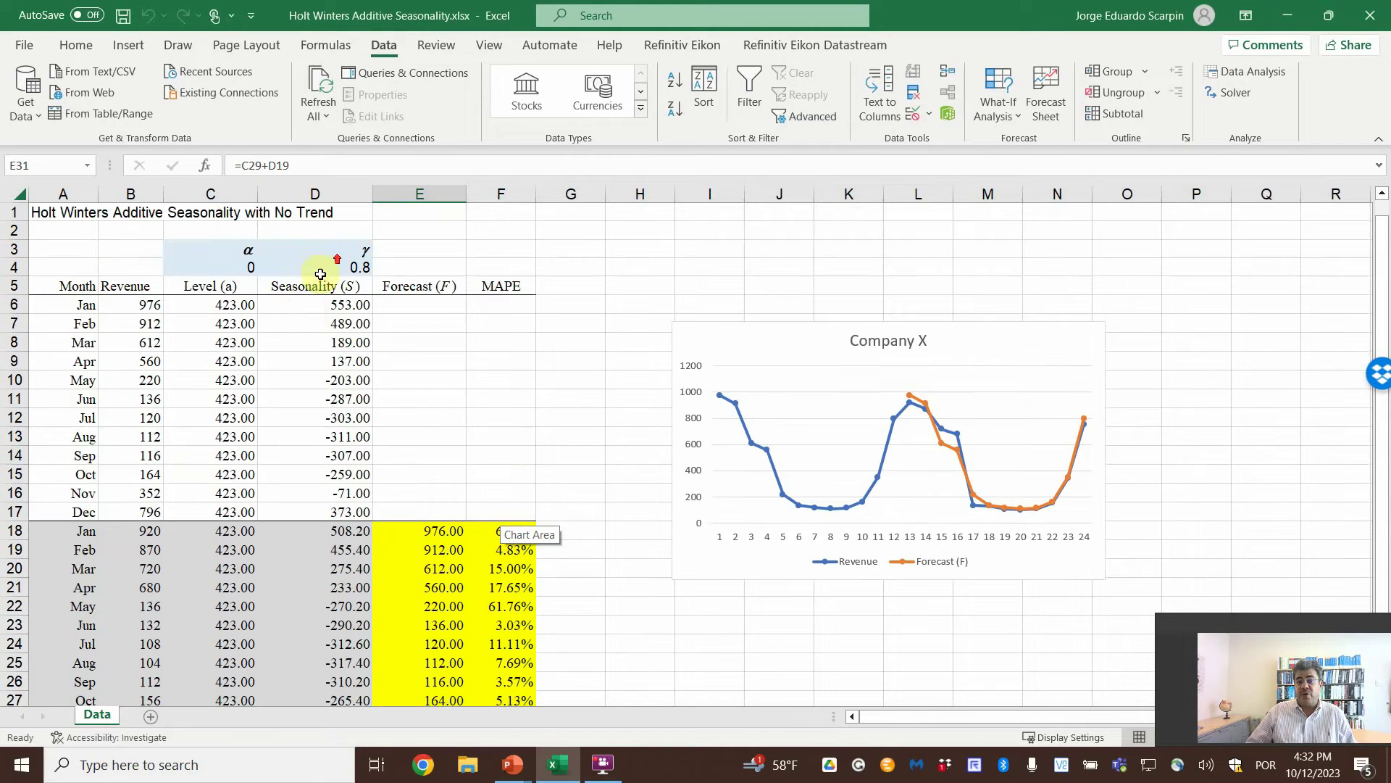
Step: Review the seasonality formulas in D7 and D18 and the γ value in D4
click(313, 323)
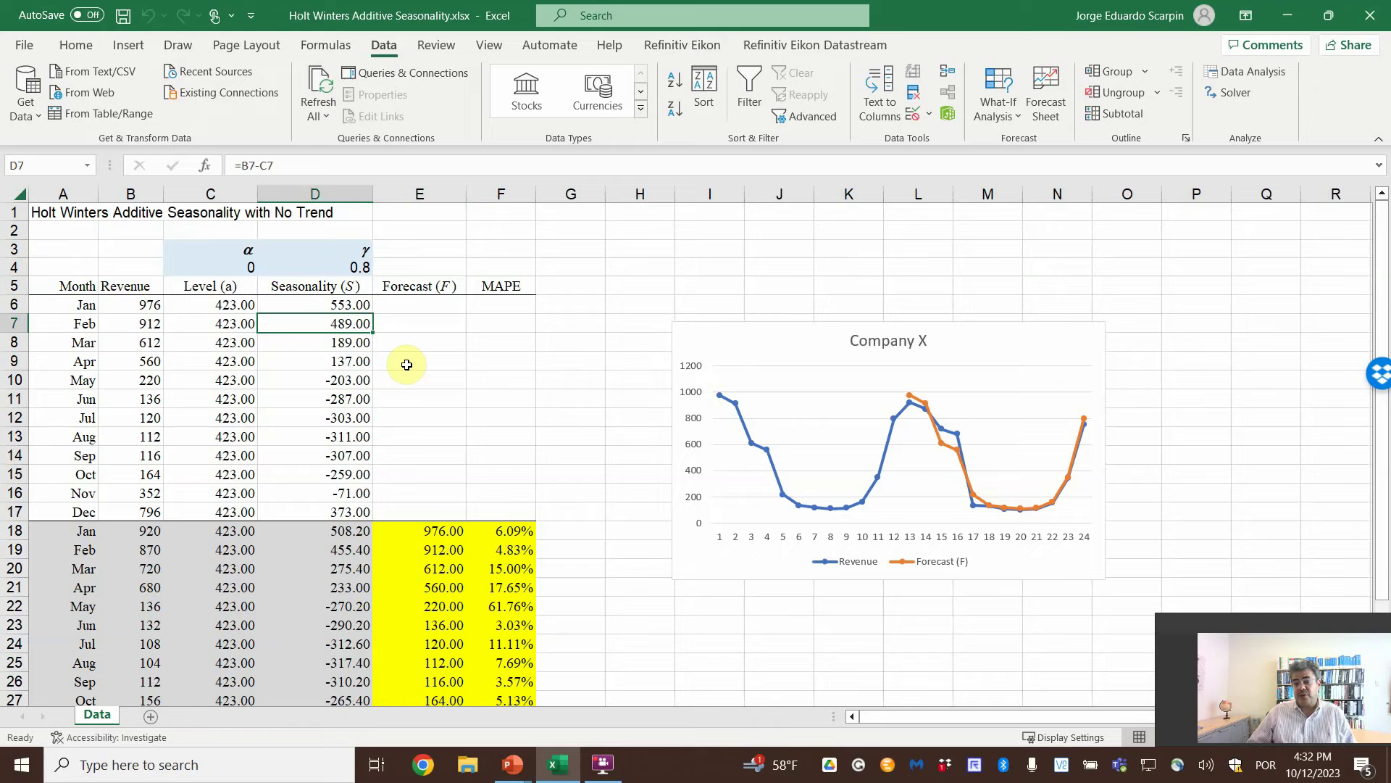
scroll(406, 364, down, 2)
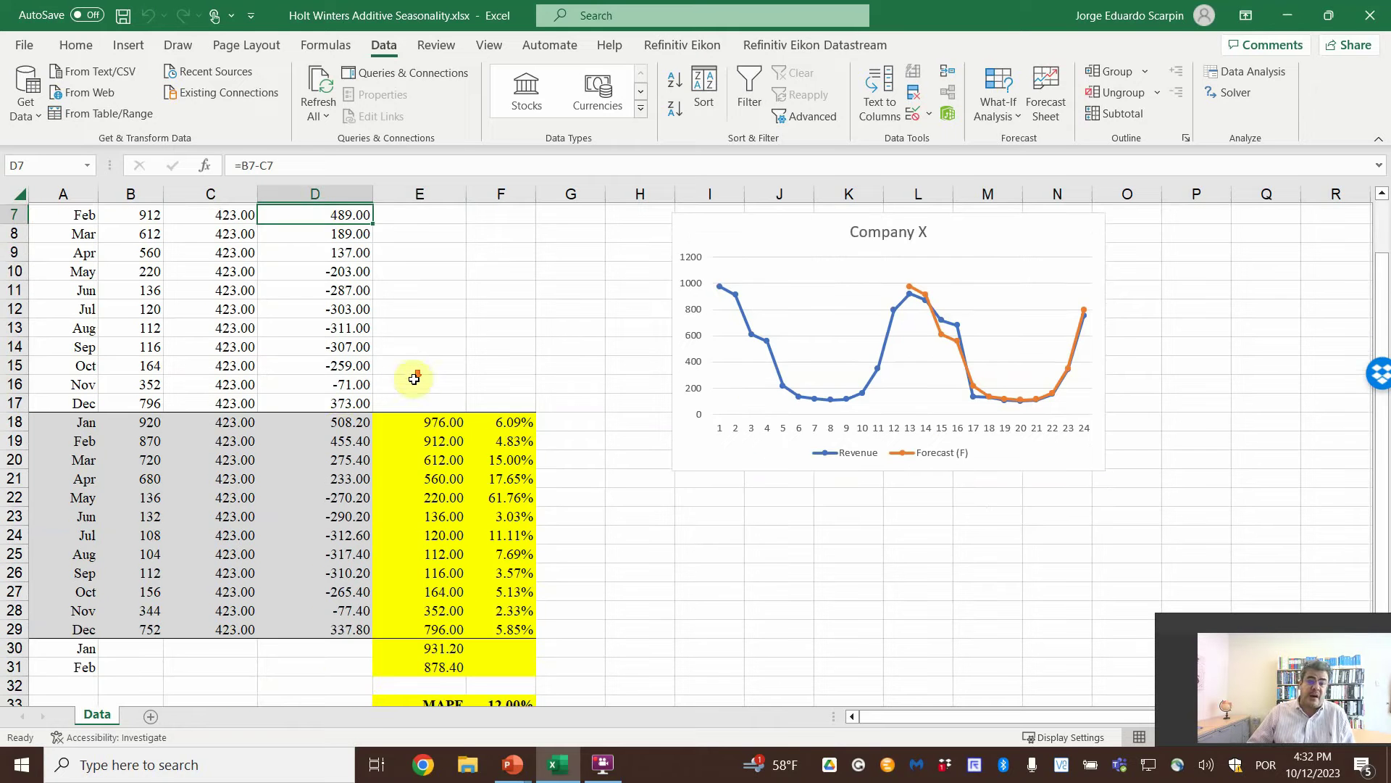
click(346, 421)
scroll(350, 344, up, 1)
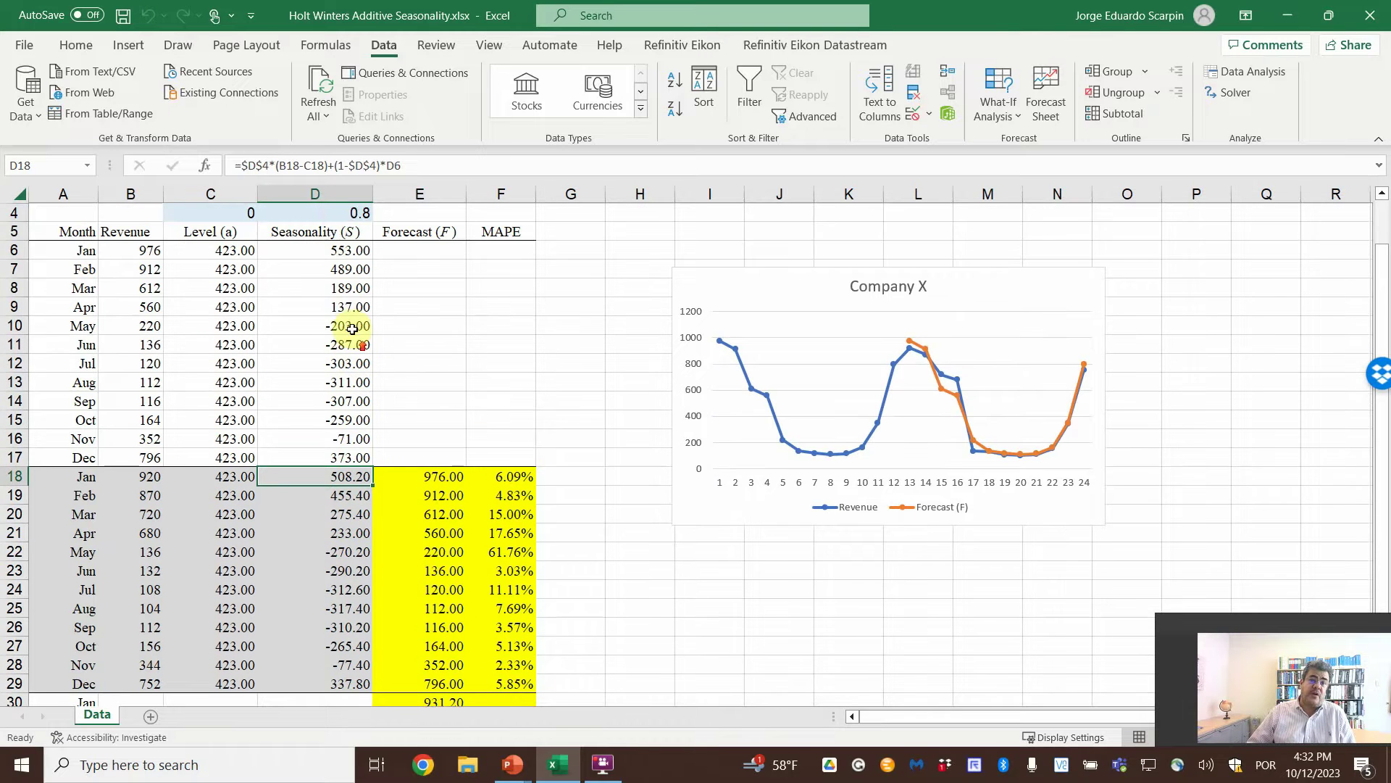
click(340, 215)
scroll(513, 407, up, 1)
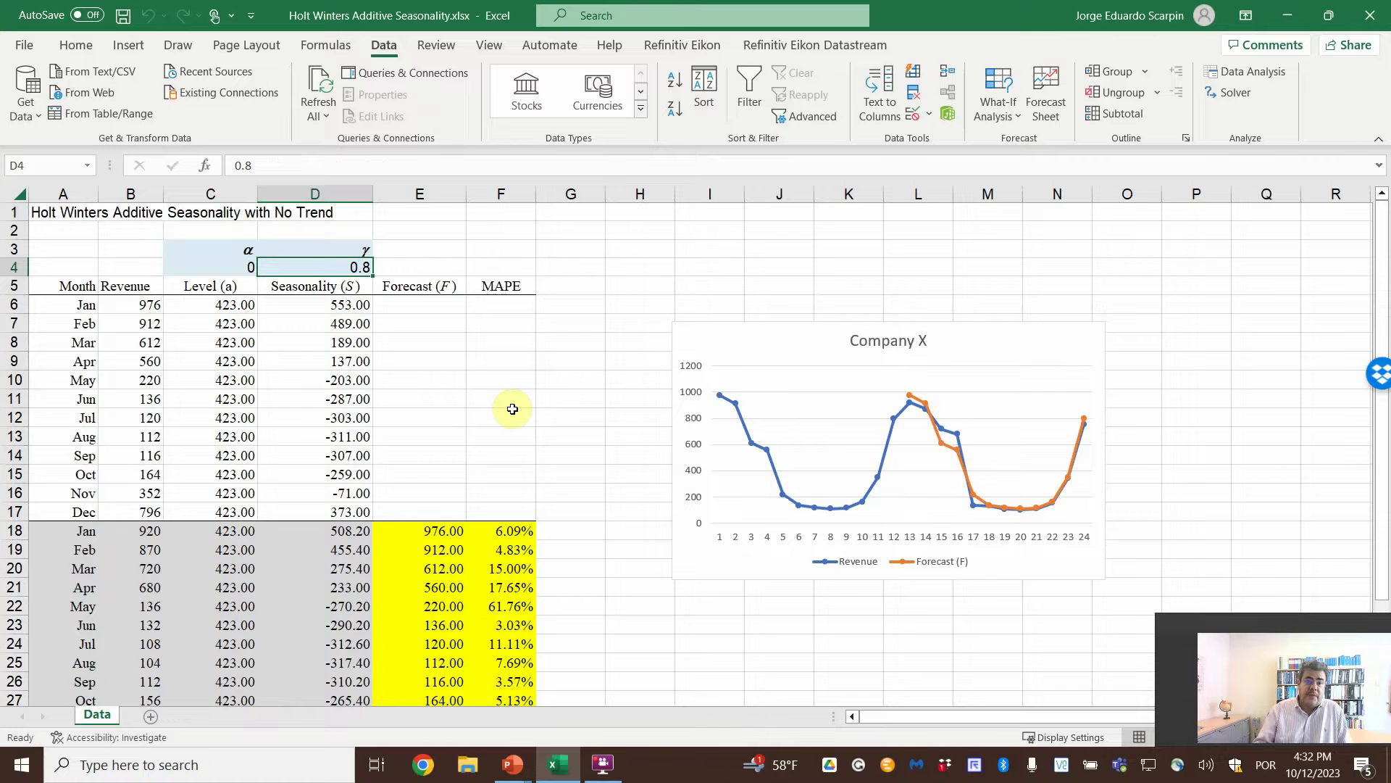
scroll(501, 466, down, 3)
scroll(502, 466, up, 3)
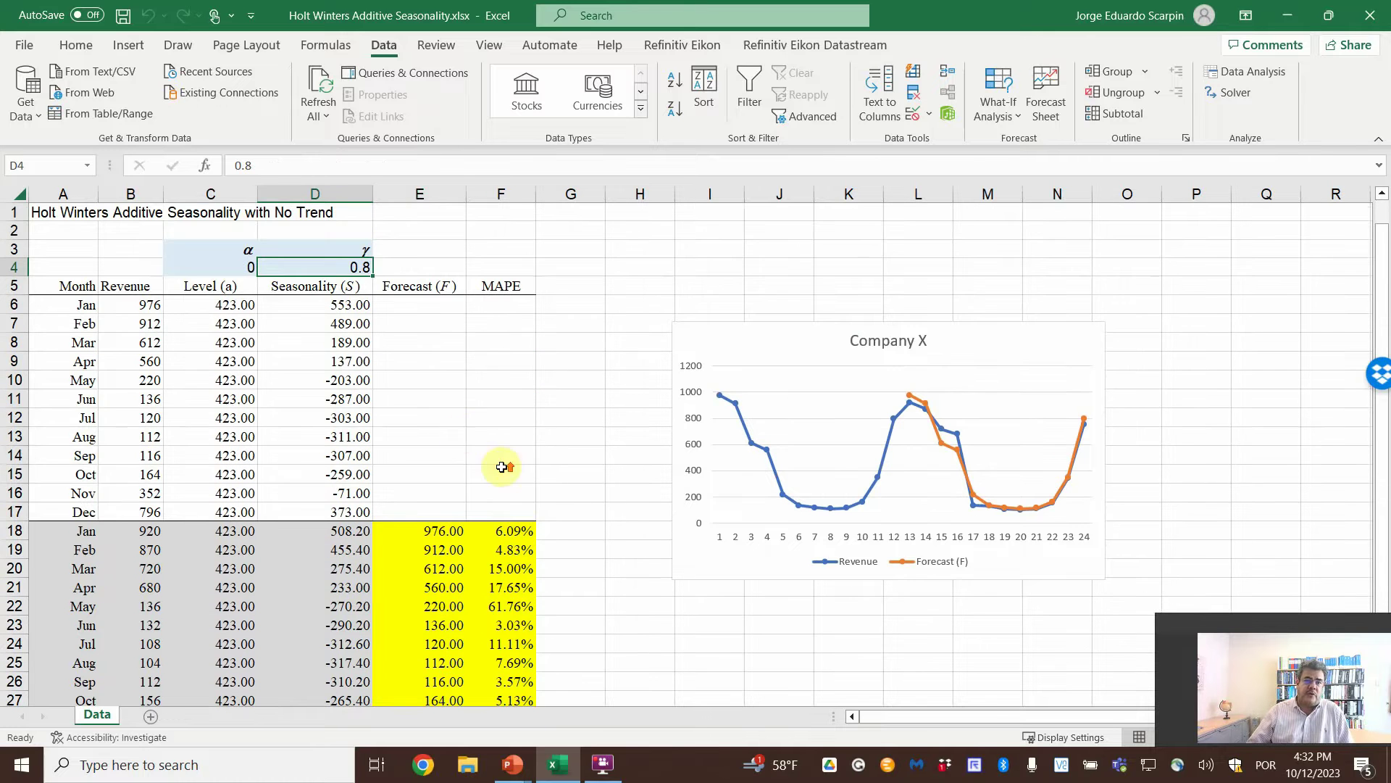
click(234, 267)
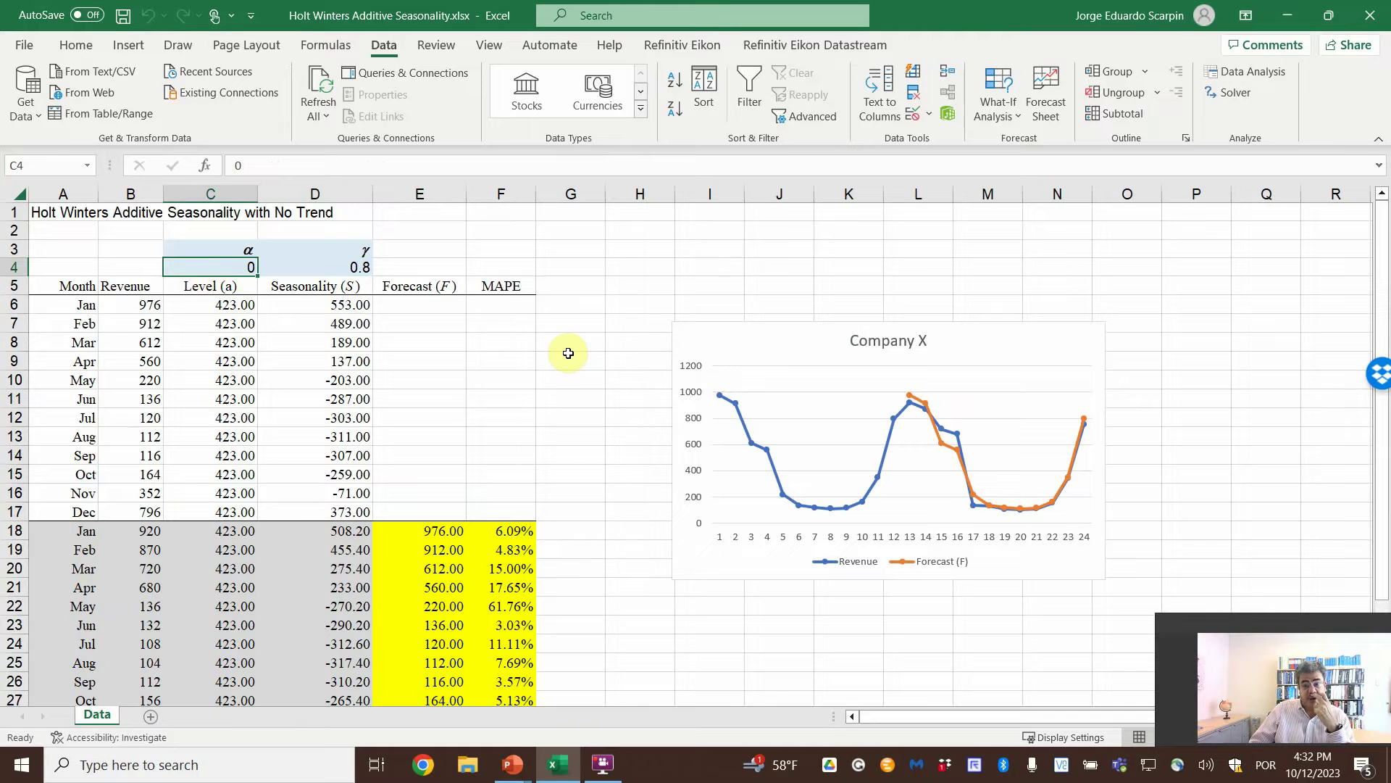
Step: Enter α as 0.6, then as 0.7 in C4 for a new starting point
text(0.6)
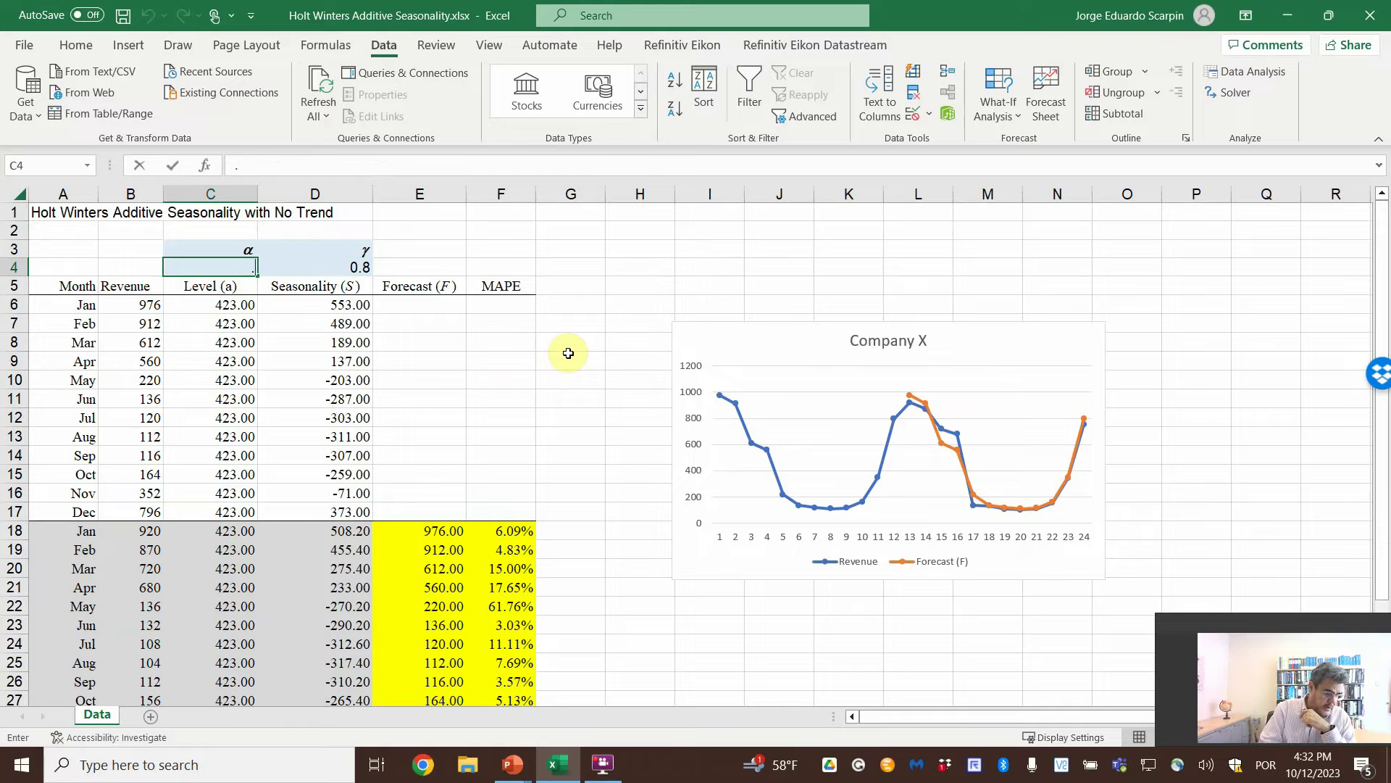
key(Tab)
scroll(584, 432, down, 3)
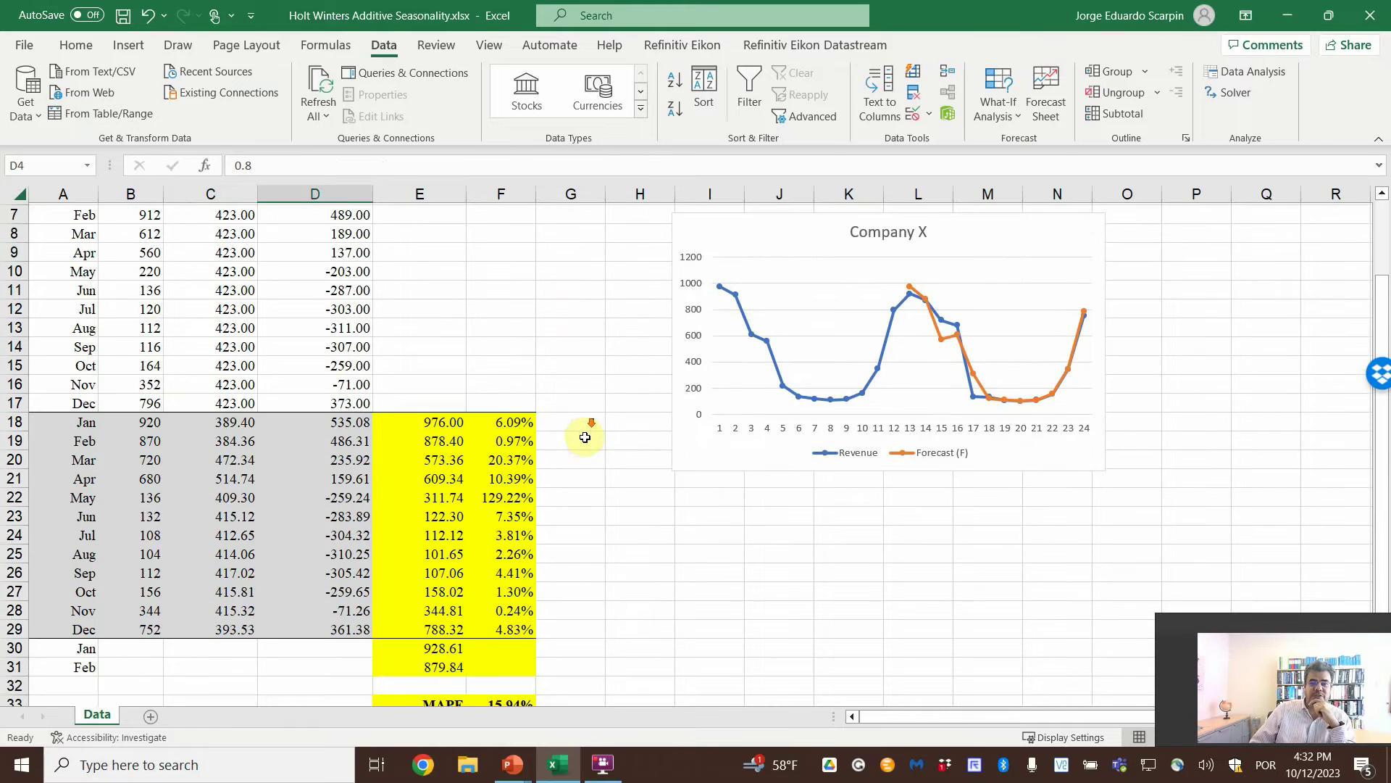
scroll(599, 429, up, 3)
click(221, 262)
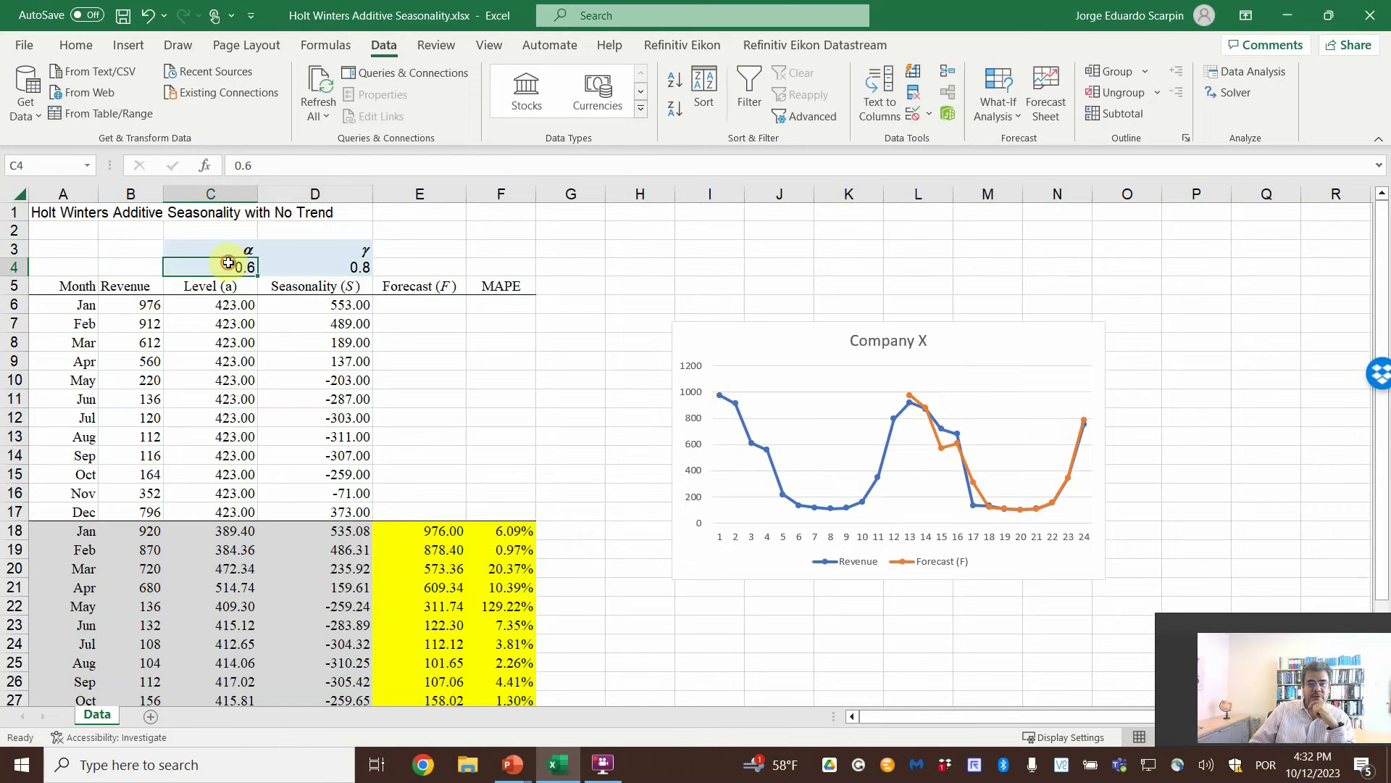
text(.7)
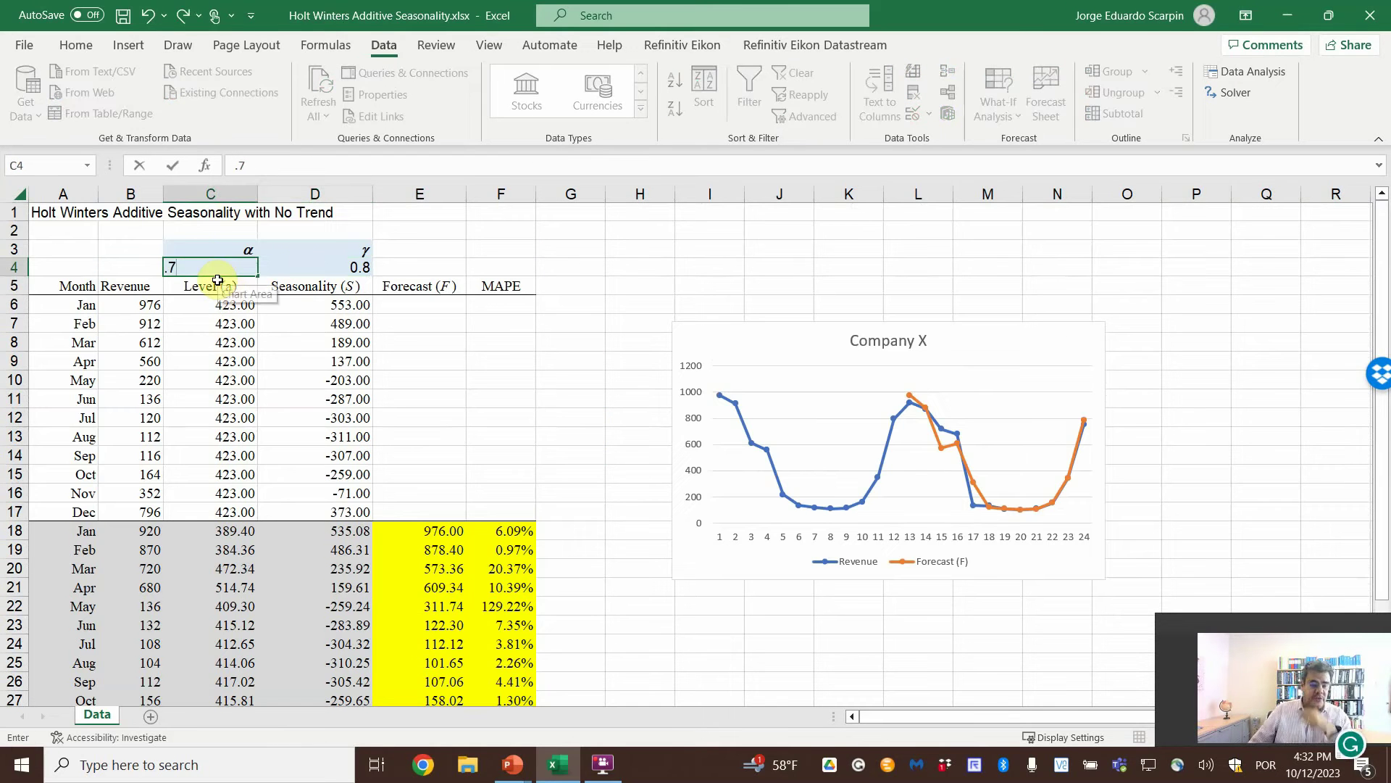
key(Return)
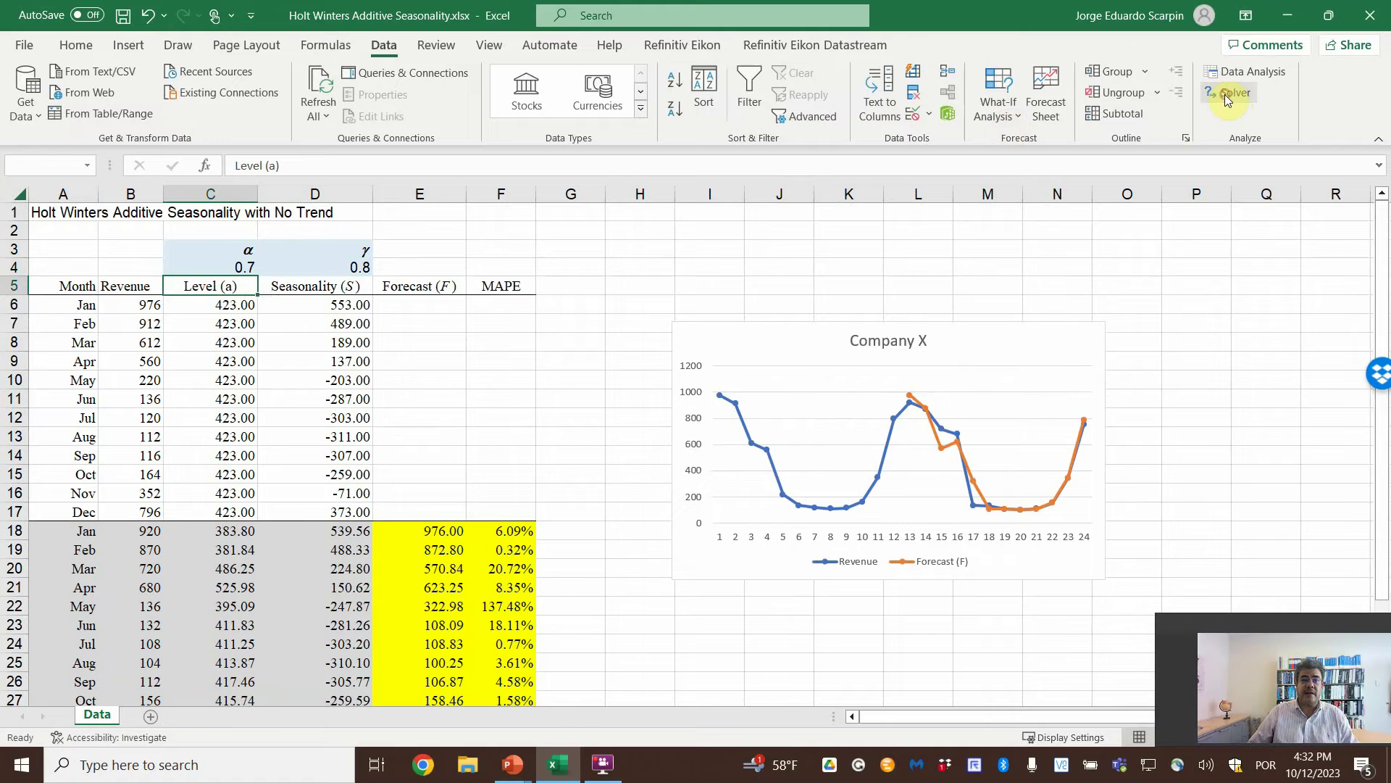
Step: Re-run Solver with the existing settings and keep its new solution
click(1225, 94)
click(1034, 682)
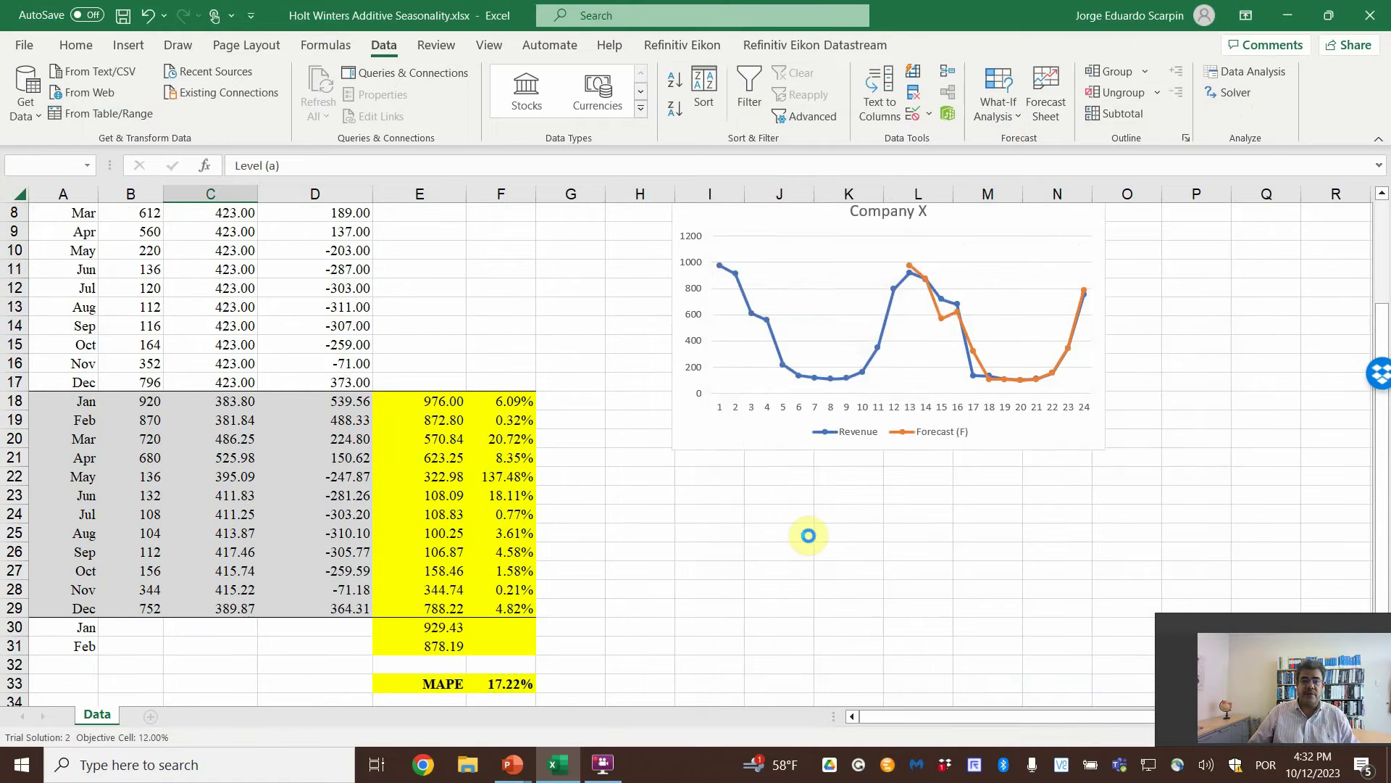
click(472, 411)
Step: Set α in C4 to 0.6 so forecasts and chart recalculate
scroll(472, 410, up, 3)
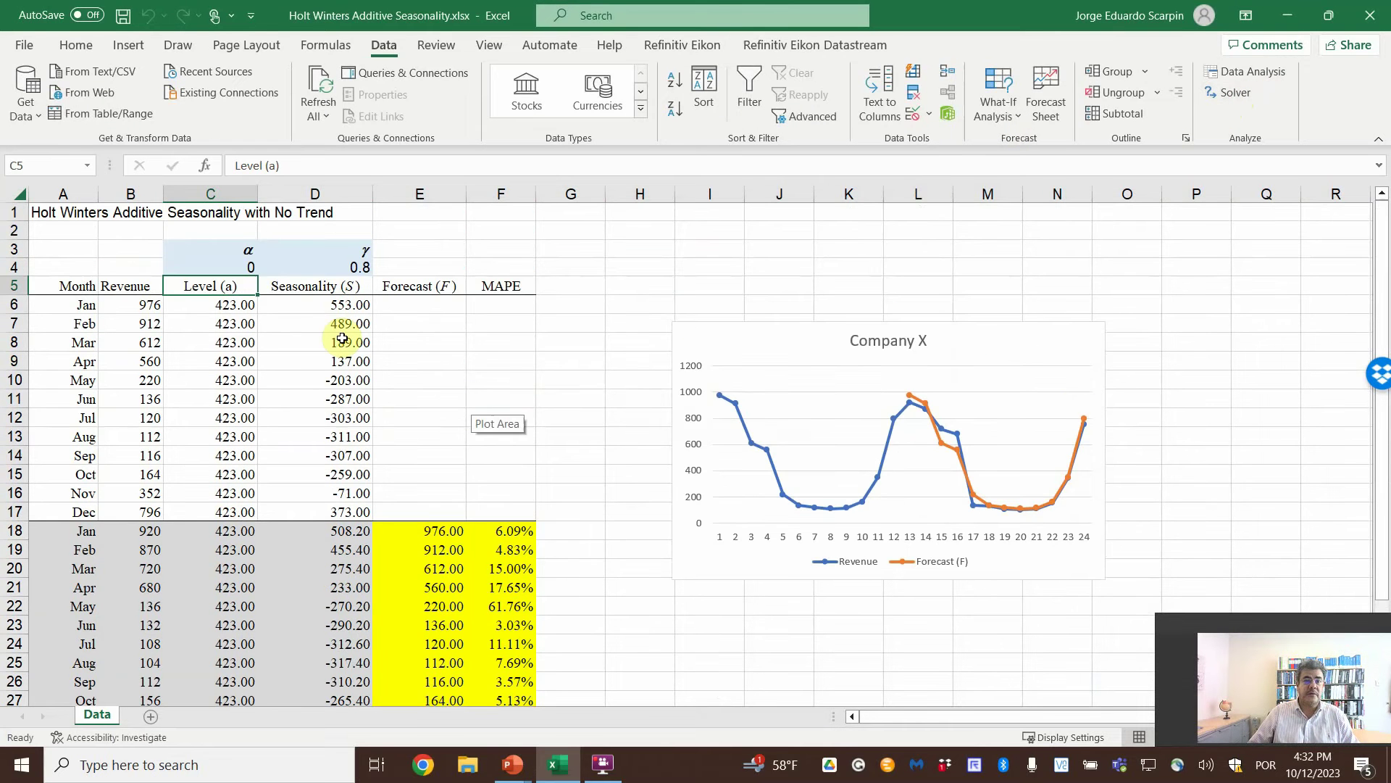
click(253, 269)
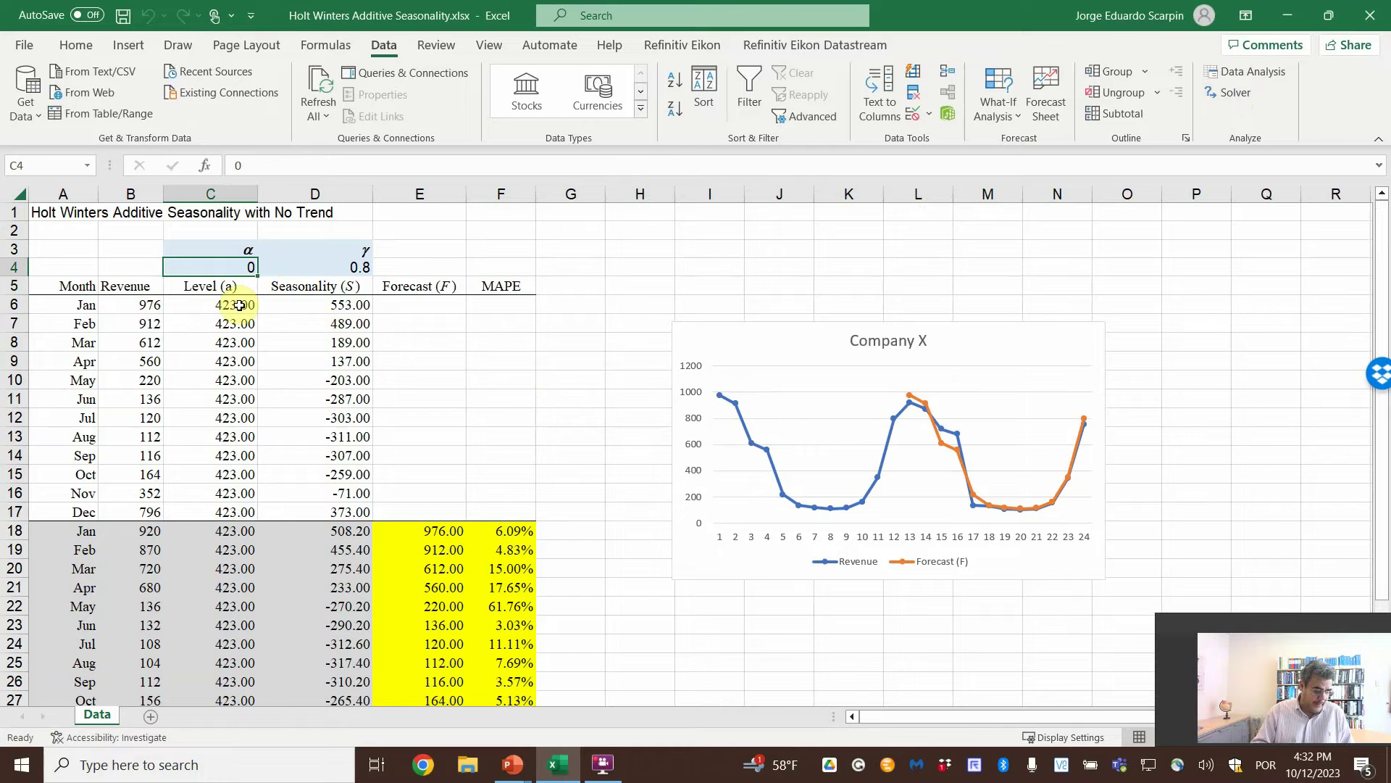
text(0.6)
key(Return)
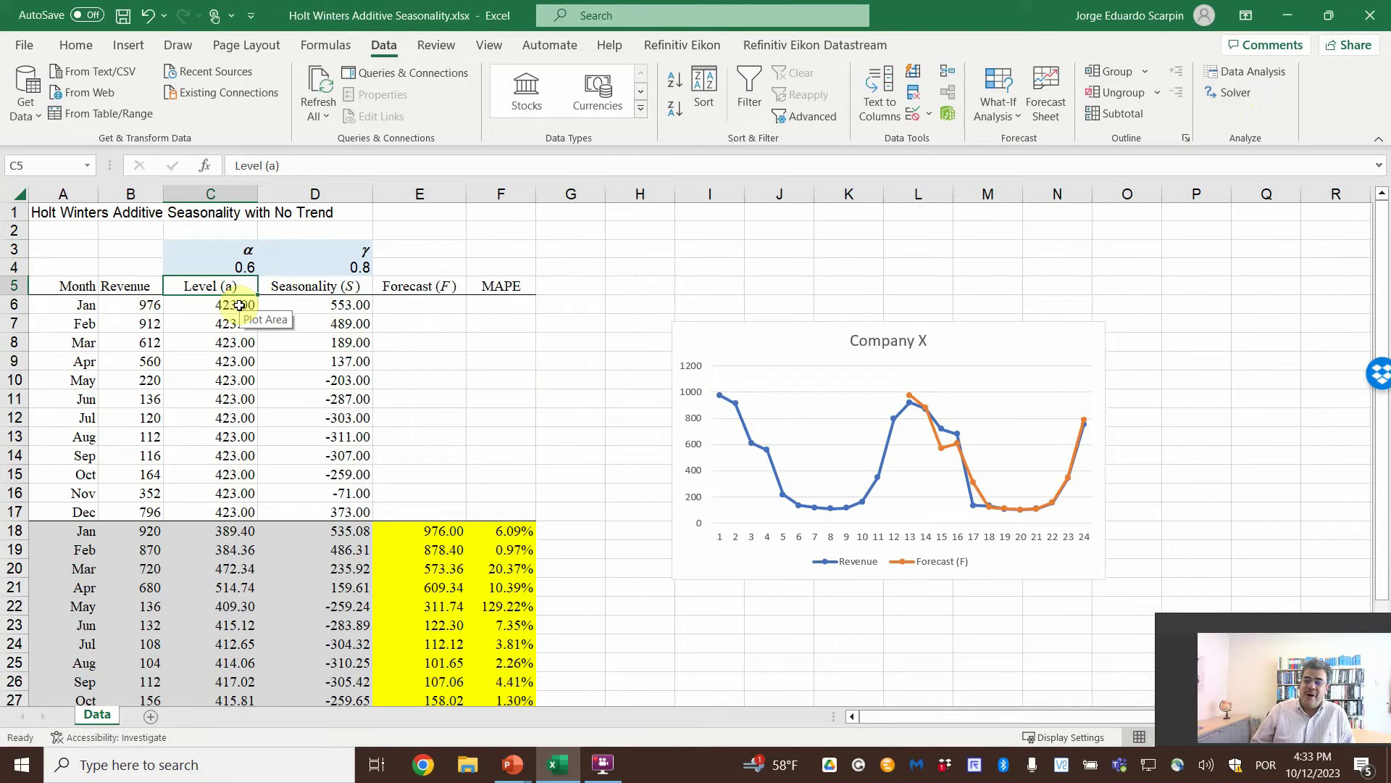
Step: Switch from Excel to the PowerPoint slide show window
key(alt+Tab)
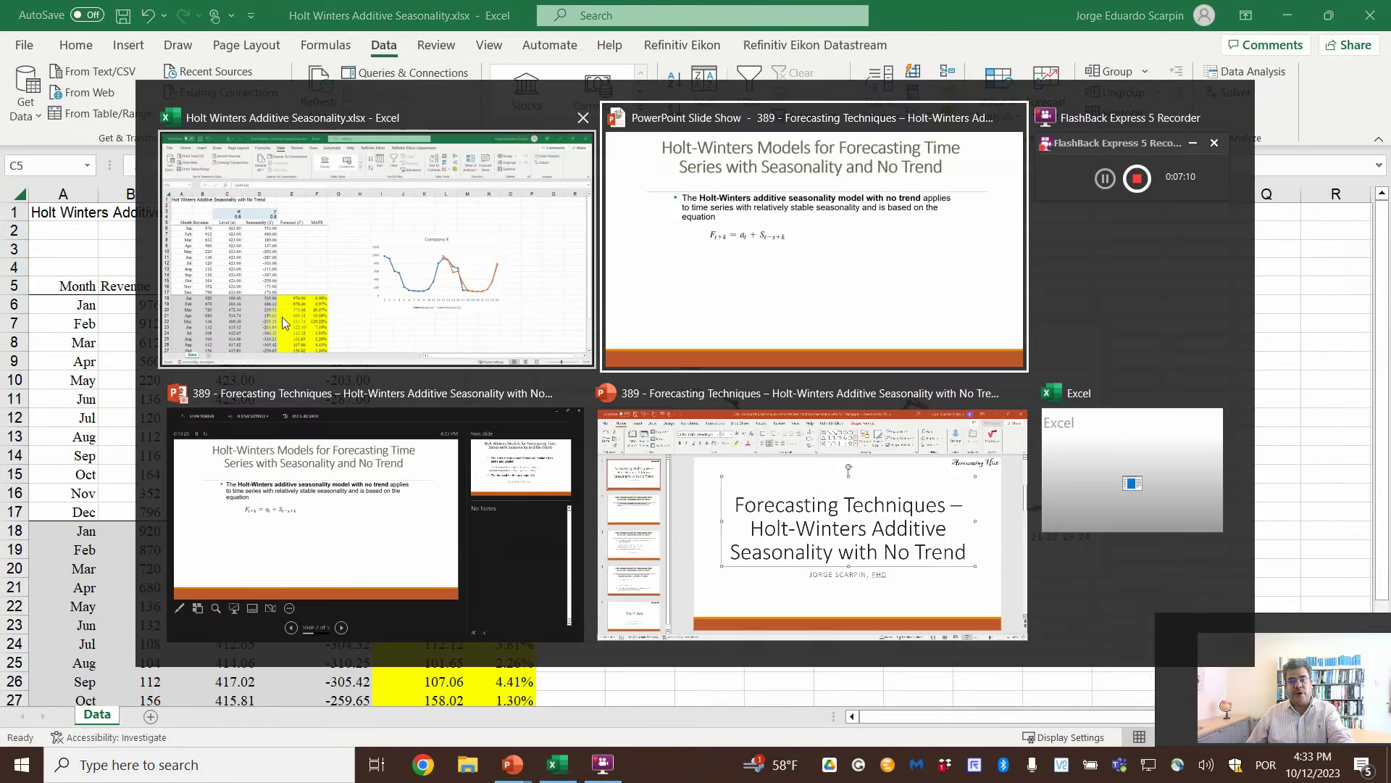